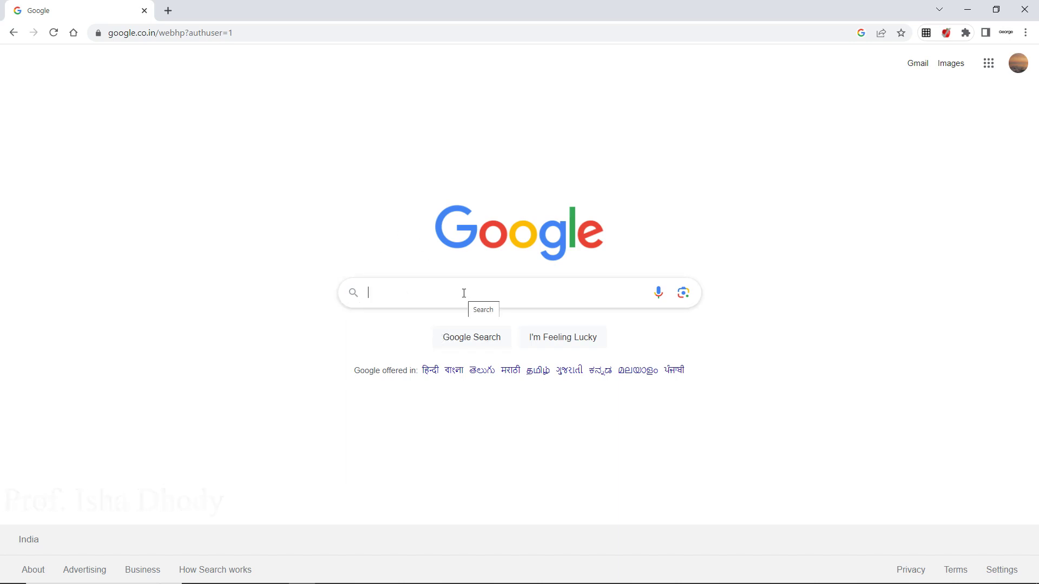
Search Google for 'renderforest' and open the official Renderforest website
text(ren)
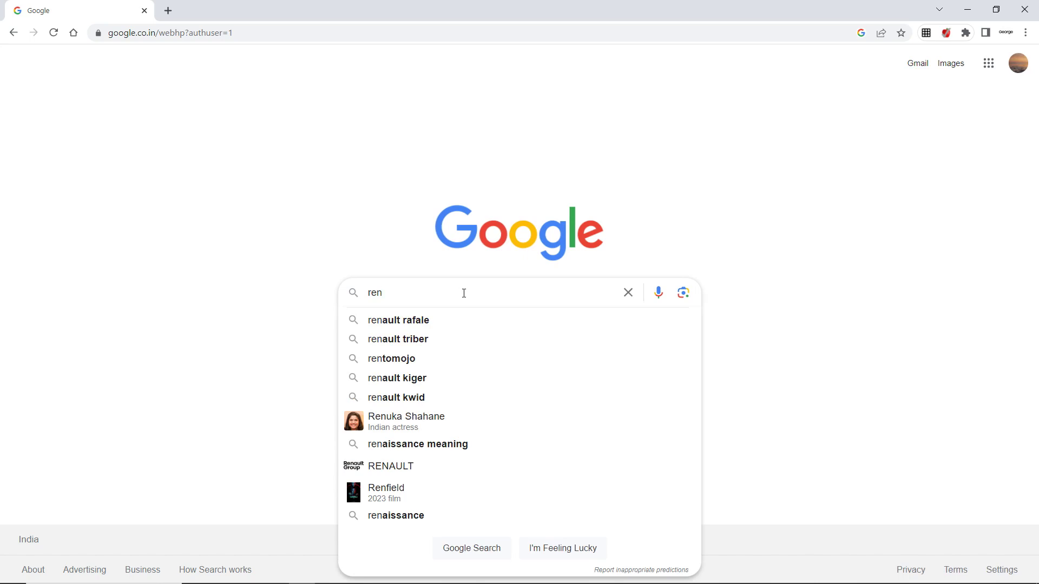
text(derforest)
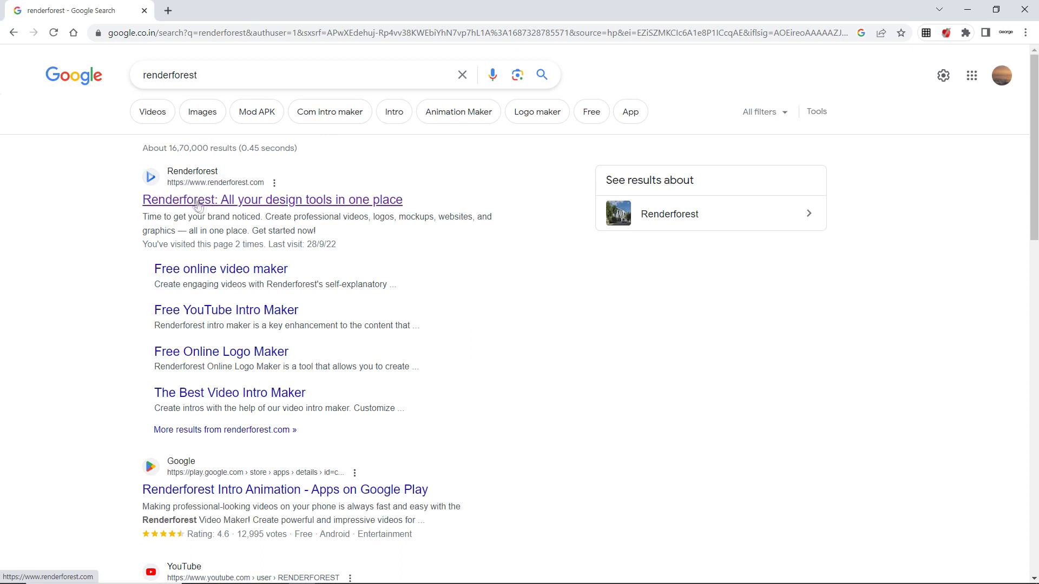
click(266, 208)
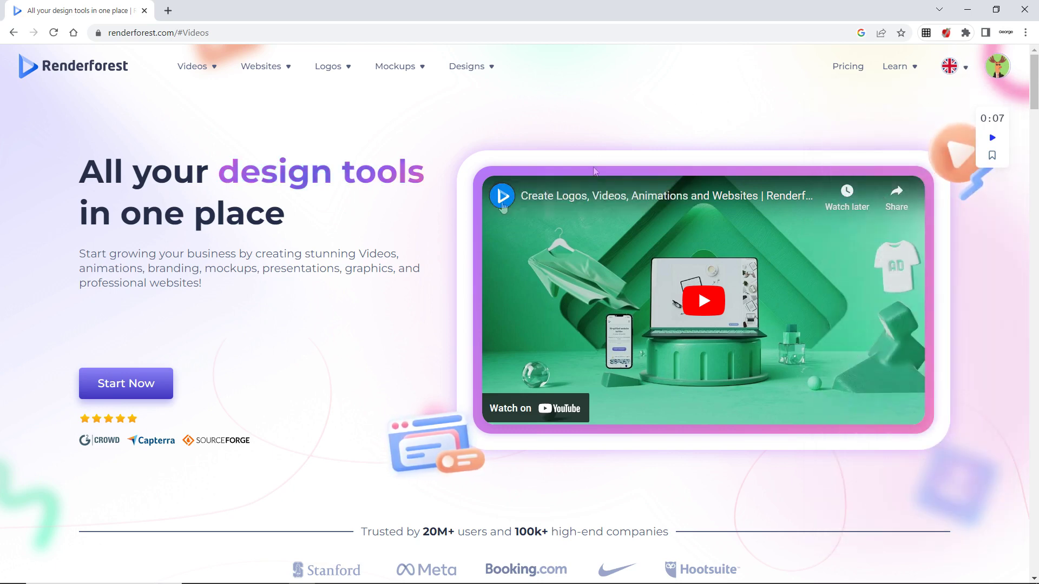
Go to Videos > Animations and preview the Whiteboard Animation Toolkit template
mouse_move(205, 67)
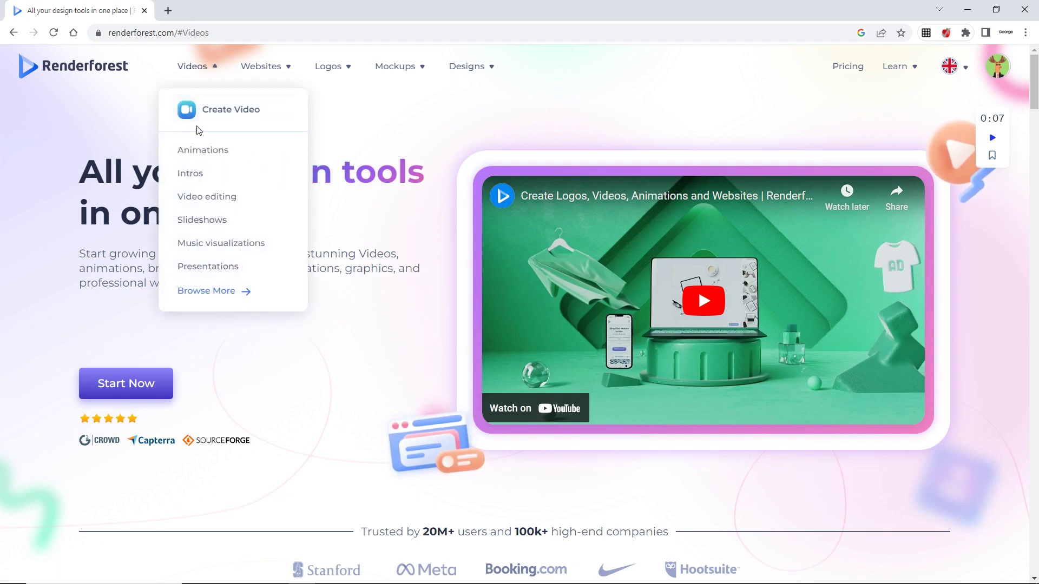
click(202, 156)
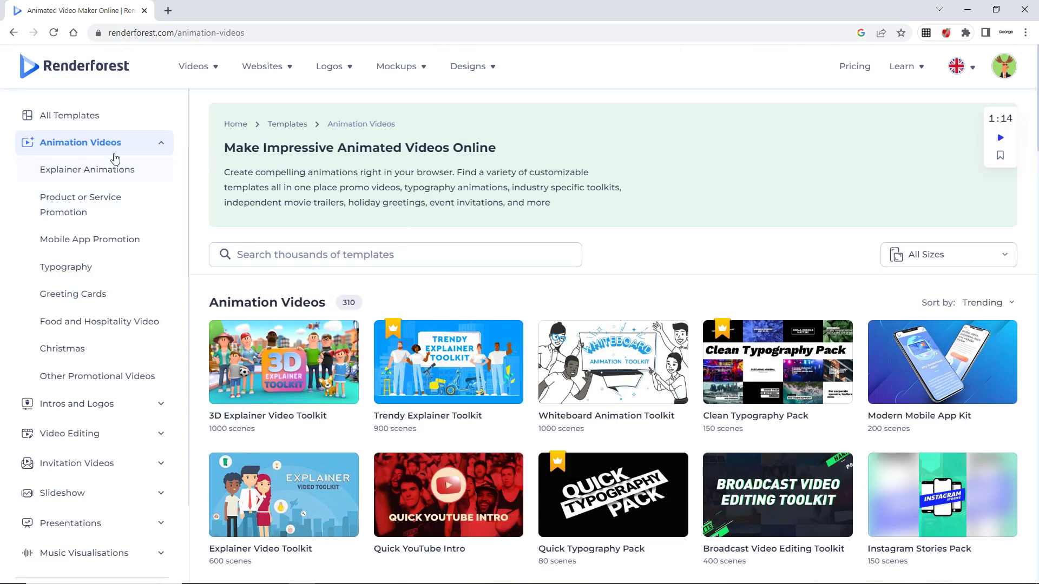
mouse_move(333, 354)
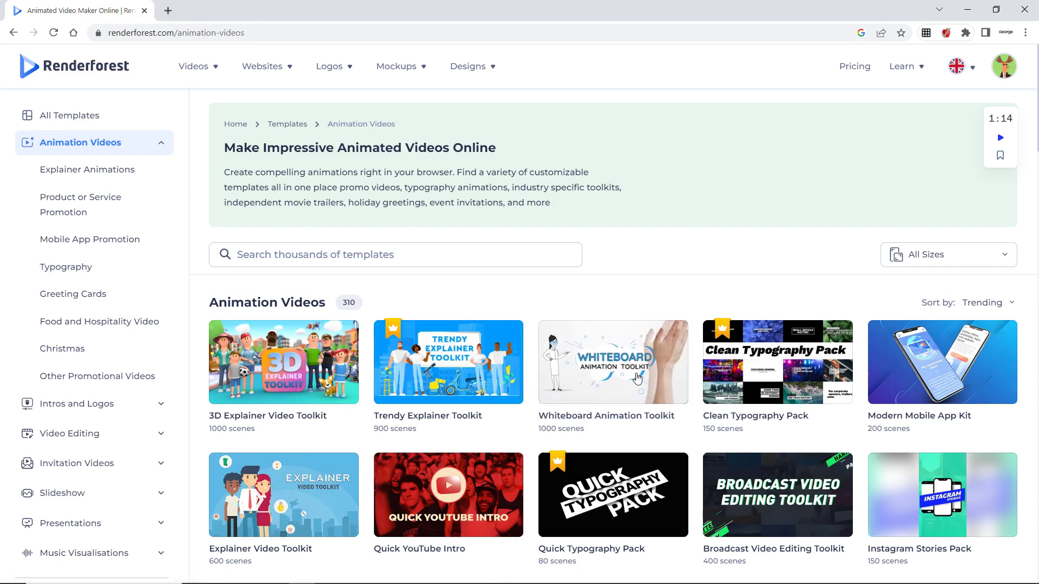
click(637, 379)
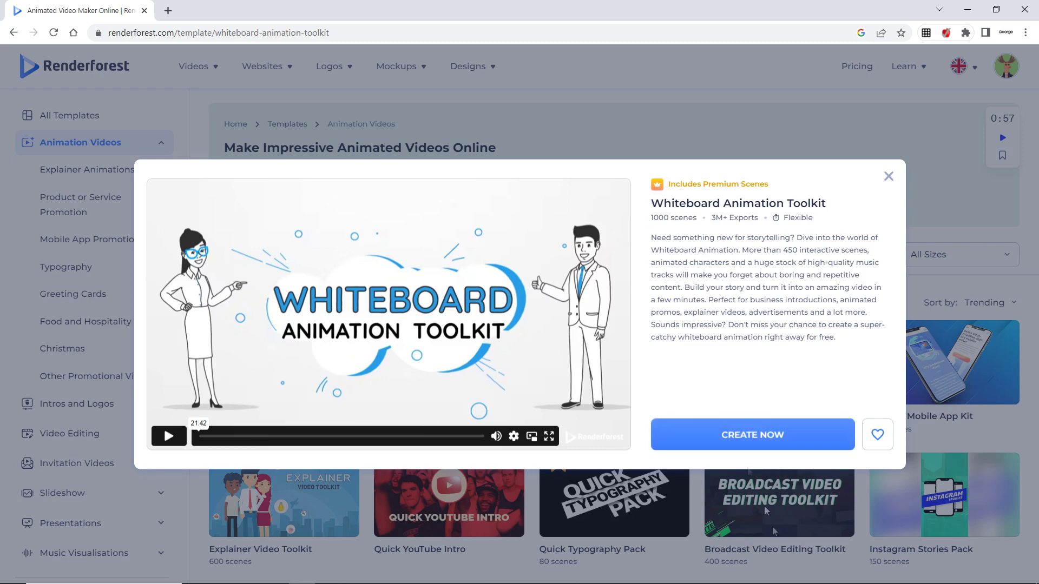
Create a new video from the Whiteboard Animation Toolkit and look over the sample templates
click(736, 442)
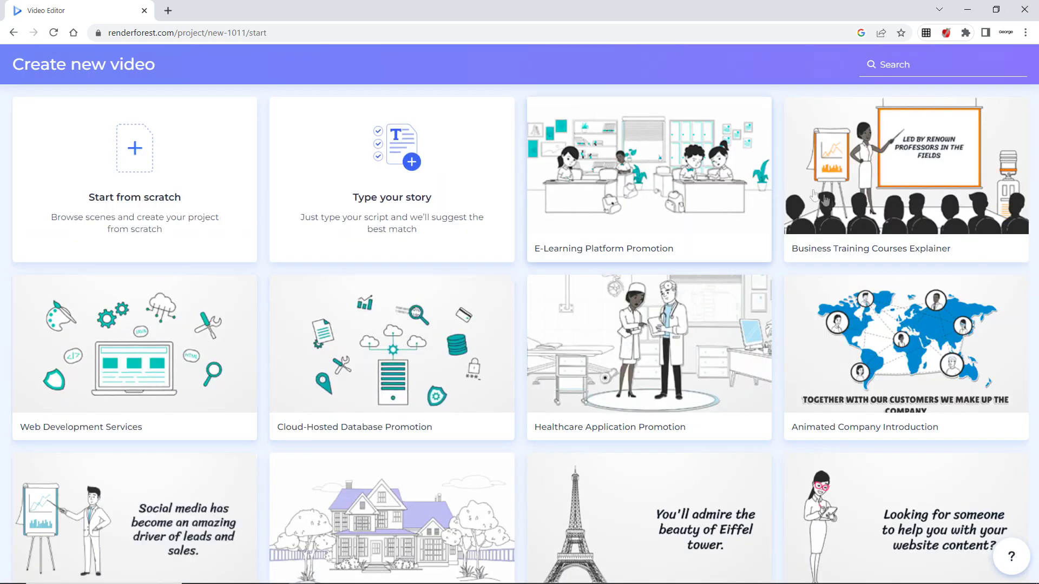
scroll(346, 467, down, 10)
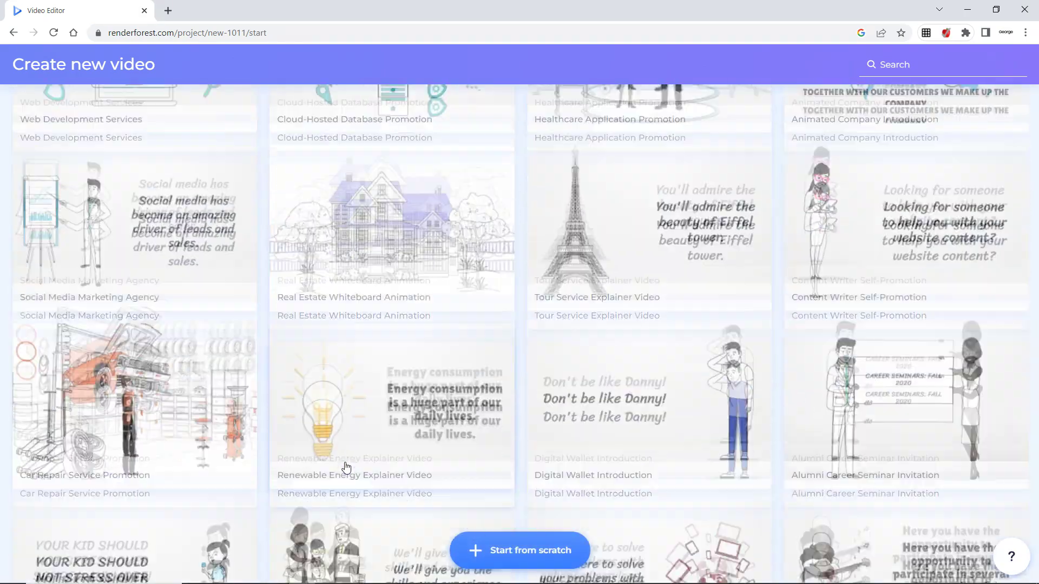
scroll(346, 467, up, 10)
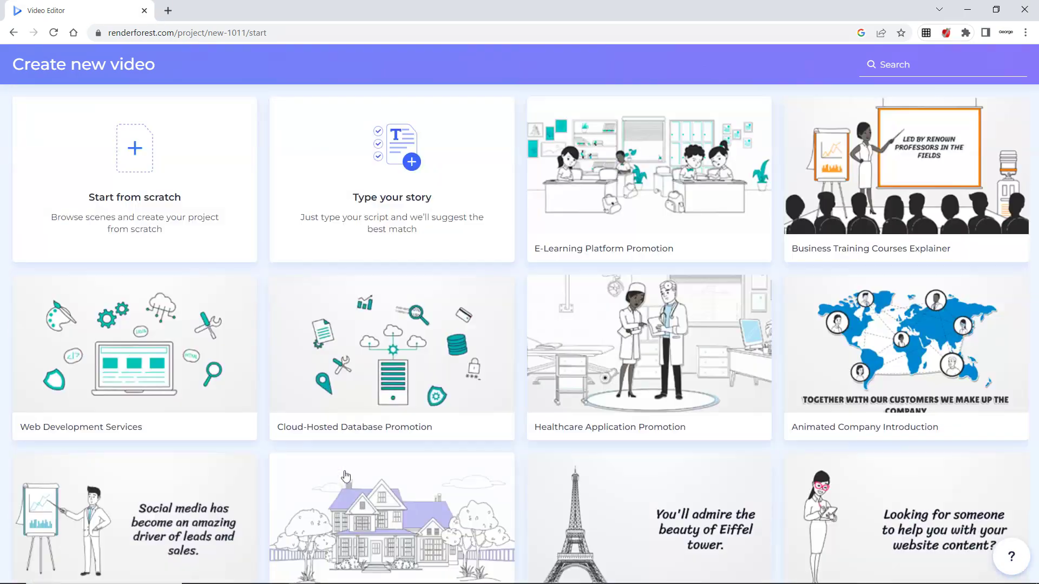
Start from scratch and browse the character and background scene categories
click(159, 173)
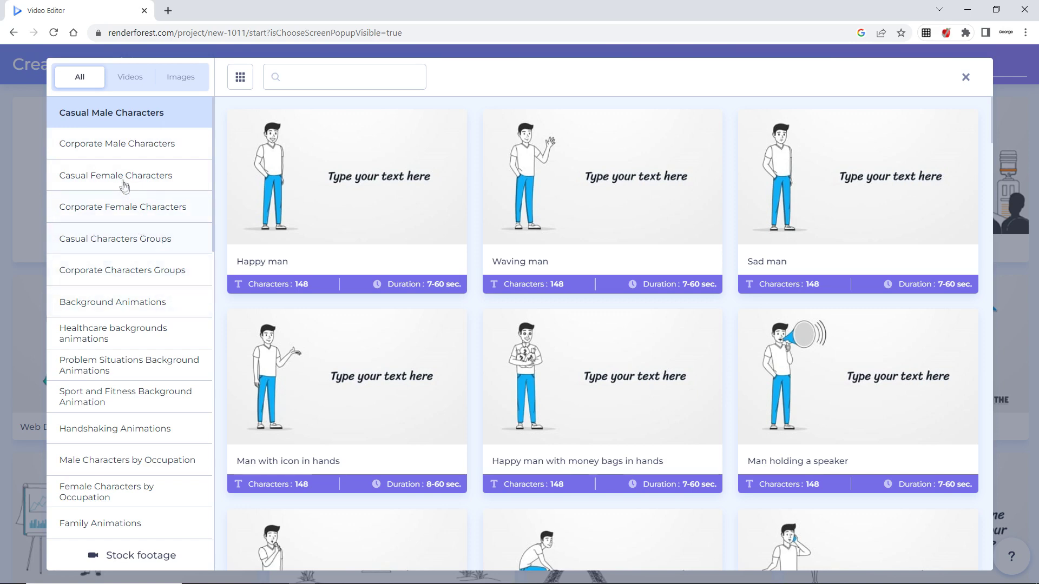
click(143, 145)
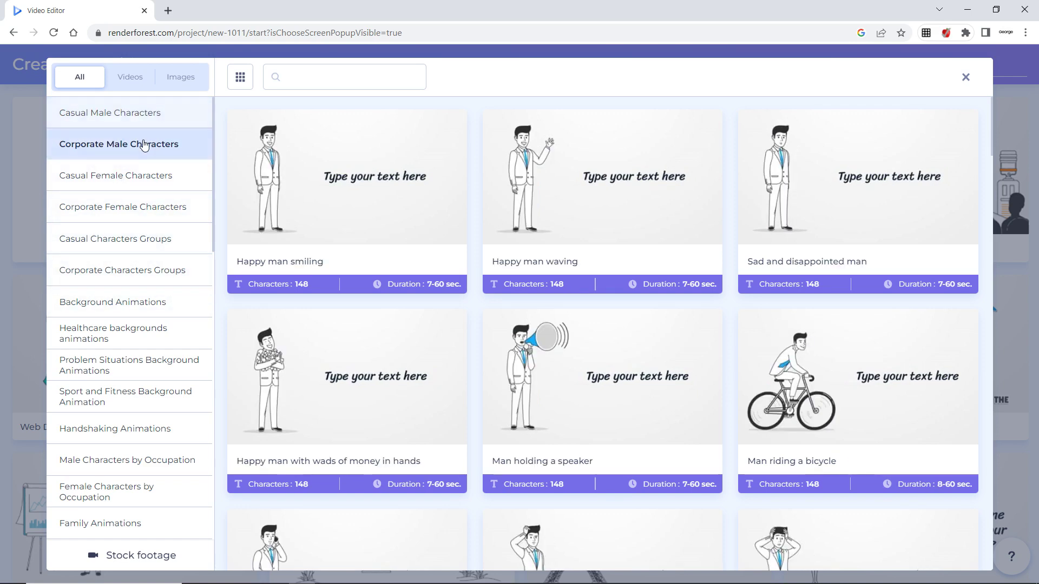
click(139, 177)
click(137, 219)
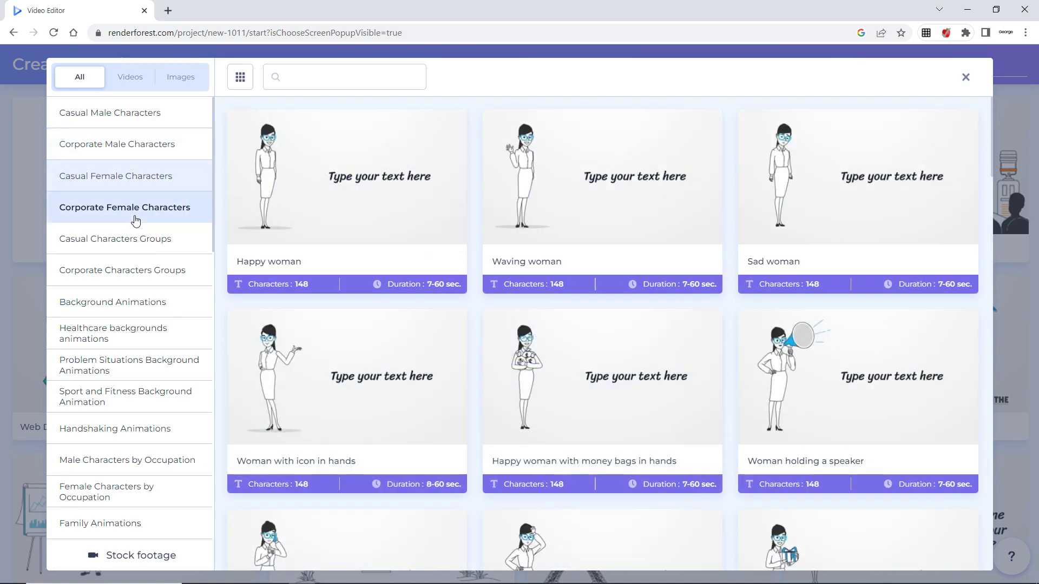
click(149, 303)
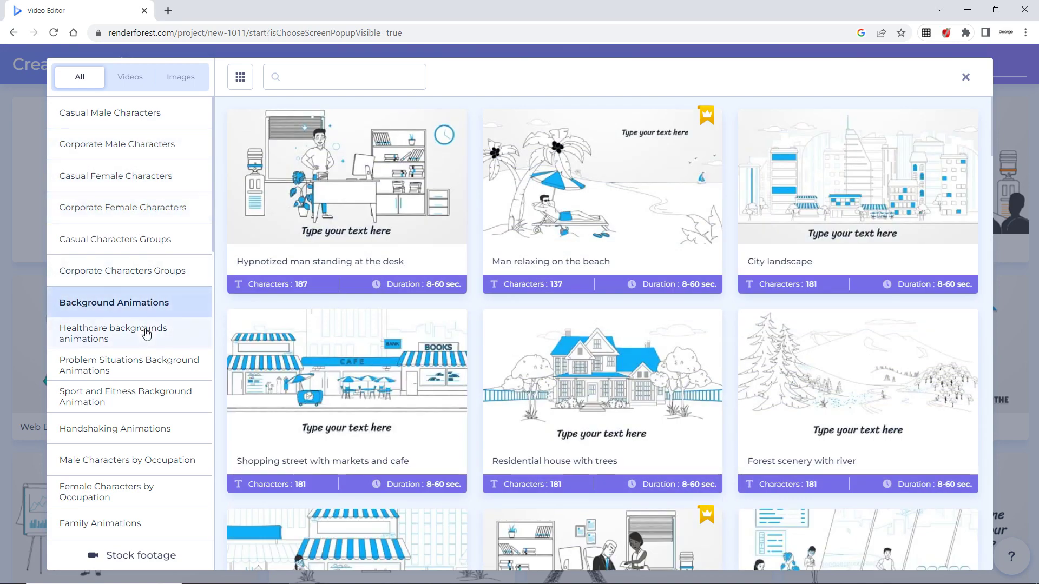
click(146, 333)
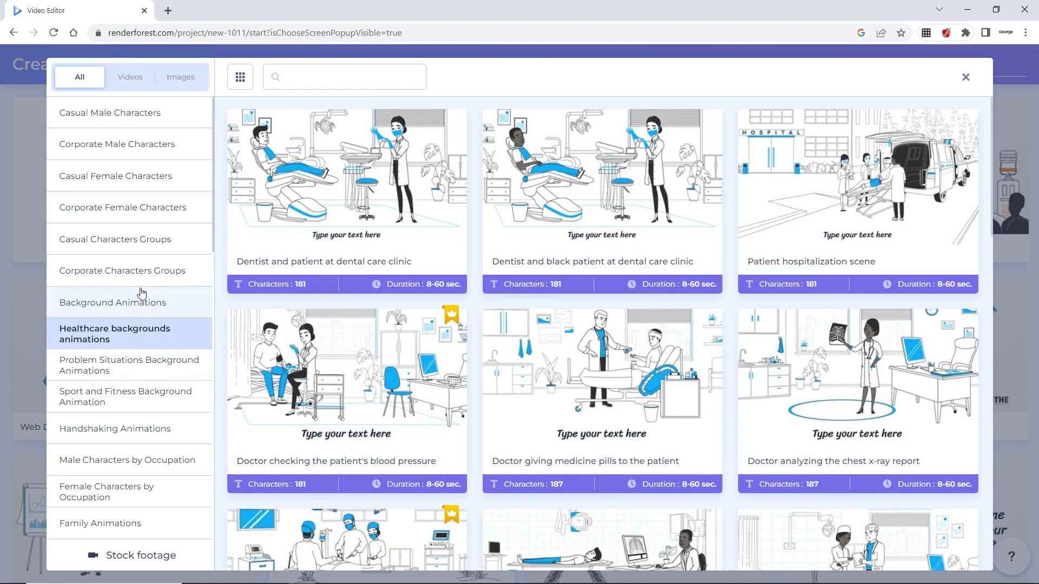
scroll(142, 293, down, 5)
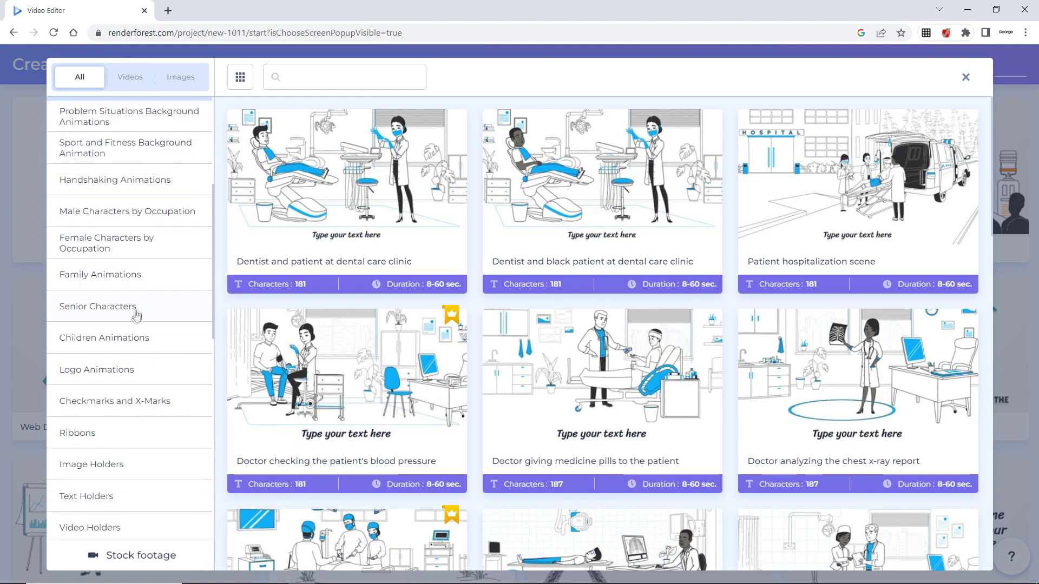
Insert the 'Waving schoolgirl with backpack in hands' scene from Children Animations
click(136, 338)
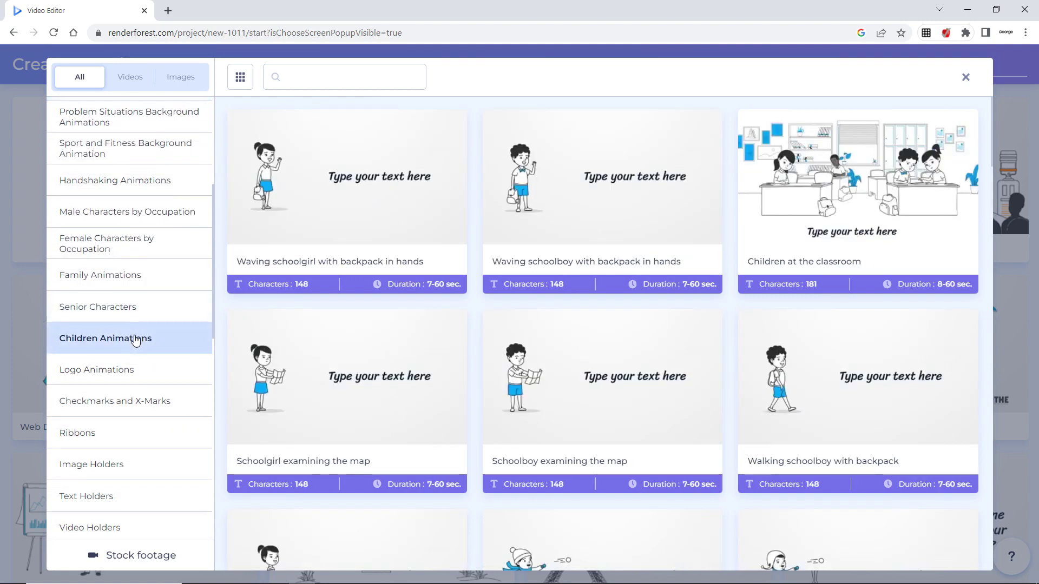
mouse_move(338, 271)
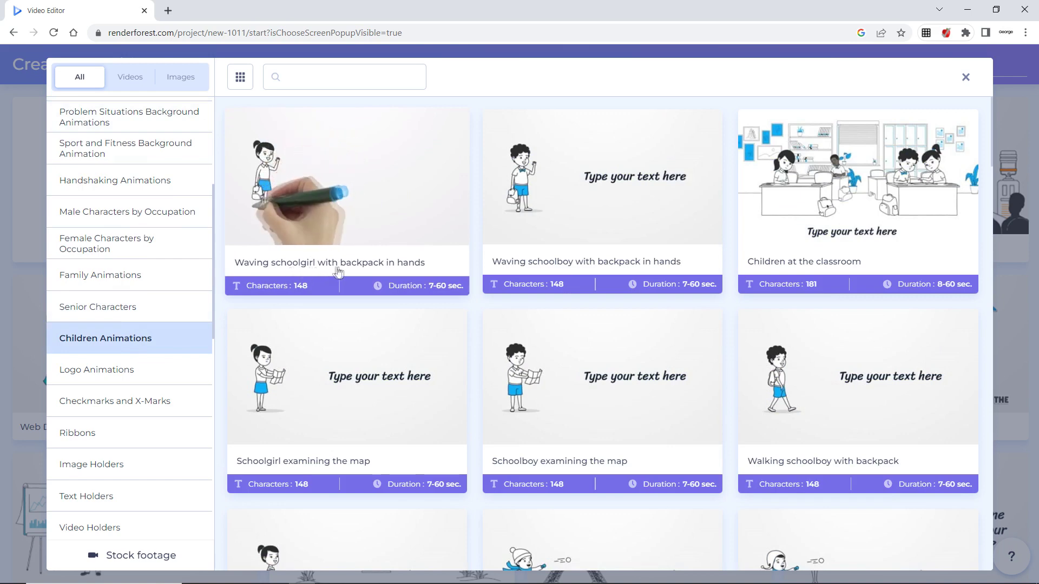
click(336, 225)
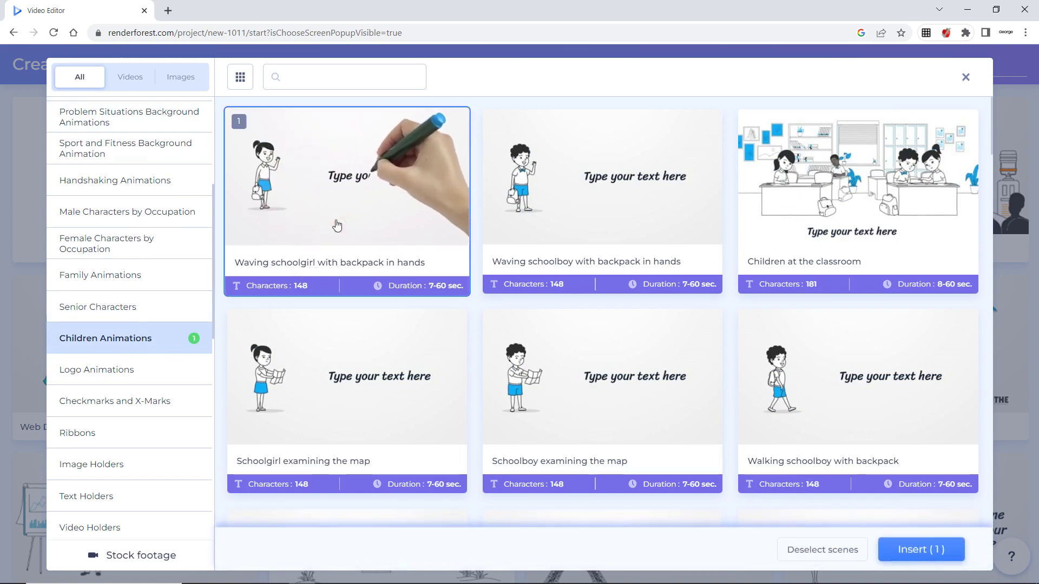
click(909, 552)
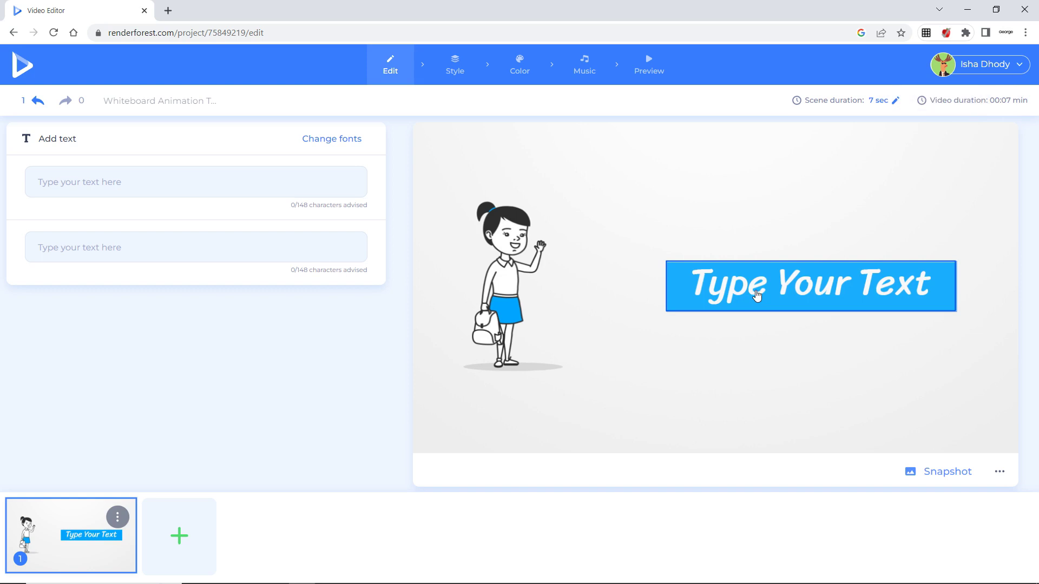
Replace the schoolgirl scene's caption with her self-introduction greeting and save it
click(756, 296)
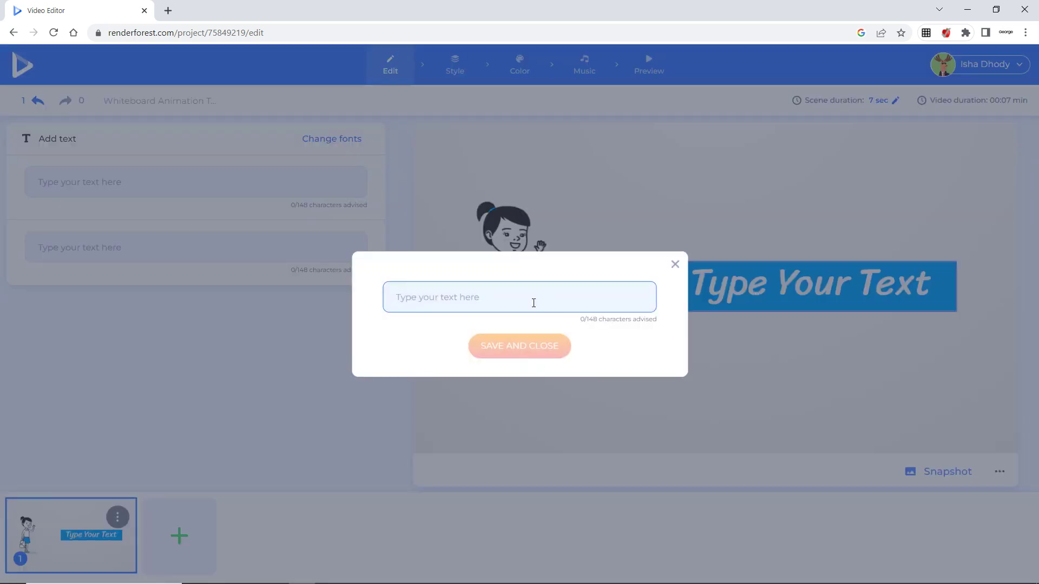
text(Hi......my name is Radha)
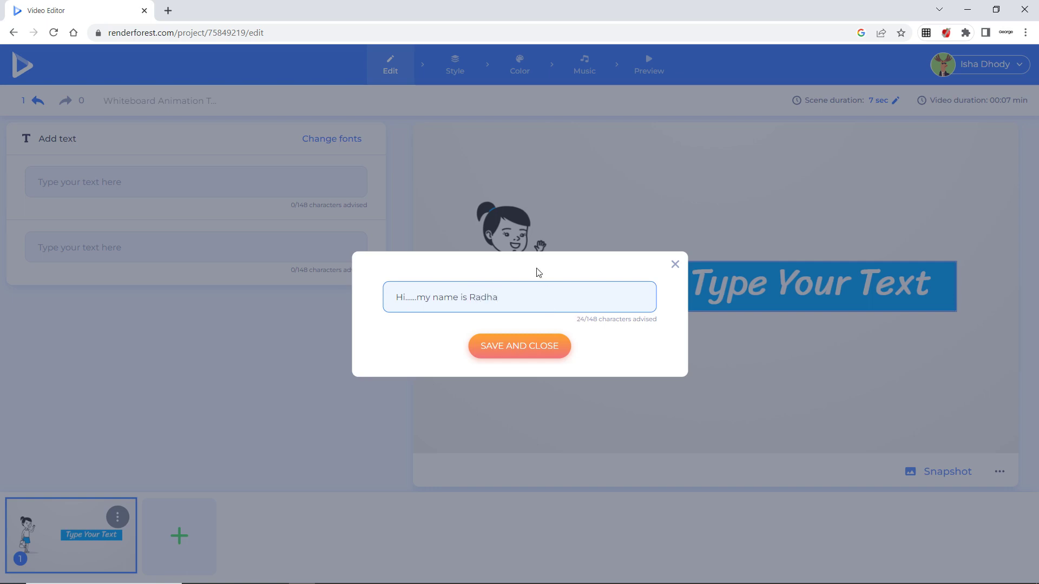
click(508, 348)
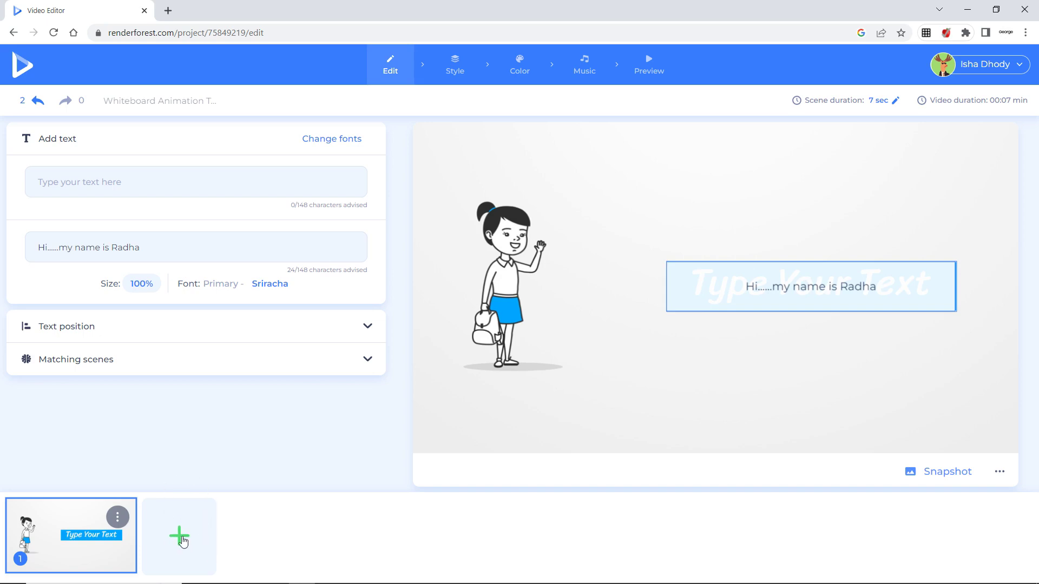
click(180, 537)
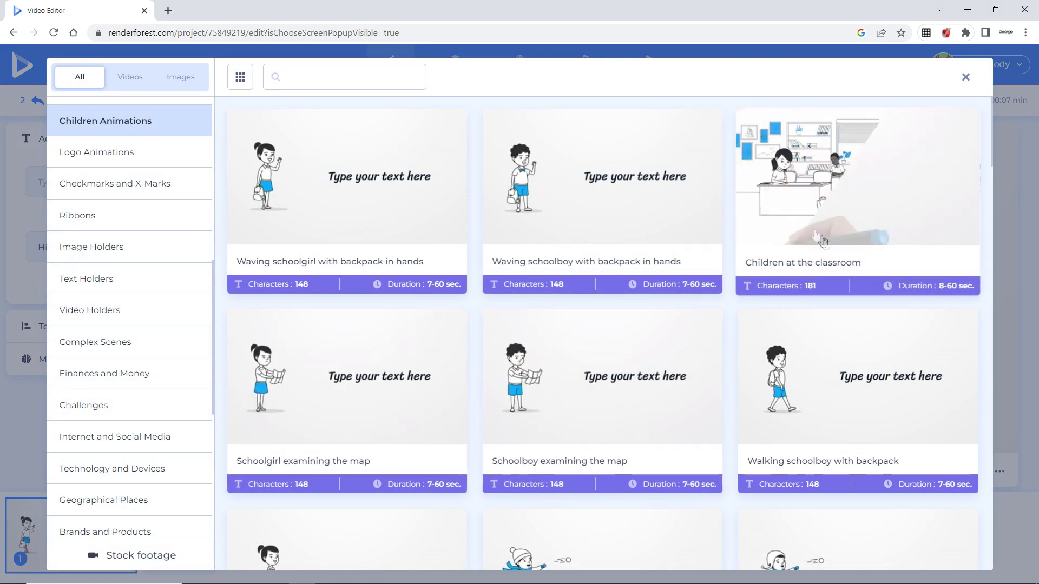
Insert the Children at the classroom scene captioned 'This is my classroom and my friends...'
click(850, 201)
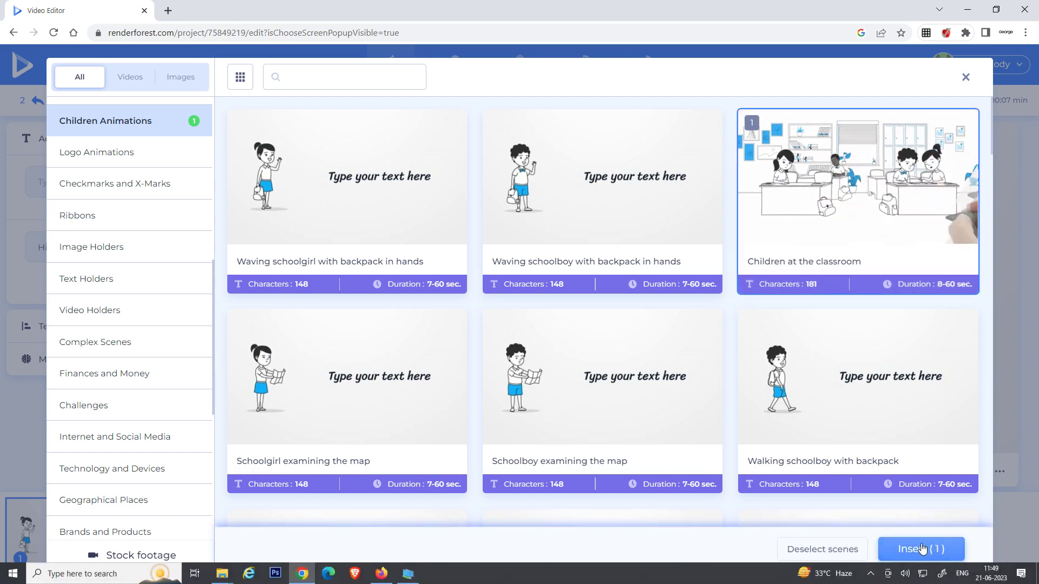
click(922, 549)
click(784, 424)
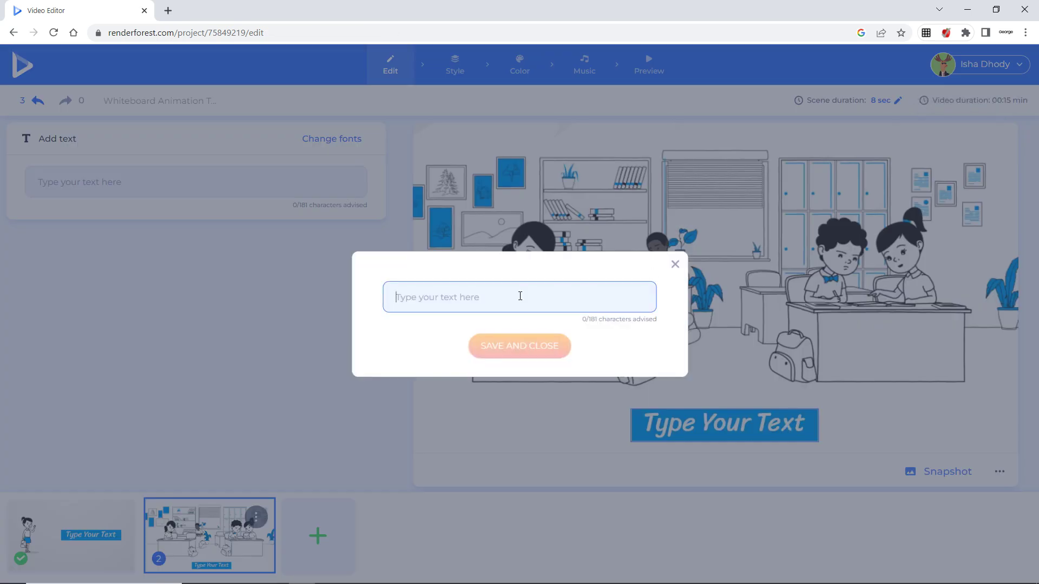
text(T)
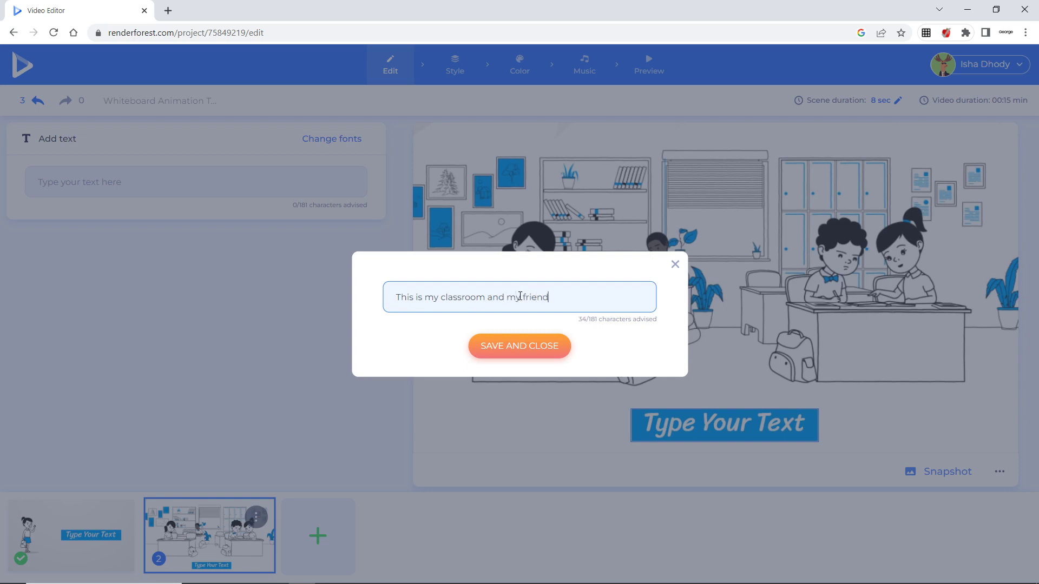
text(...)
click(554, 346)
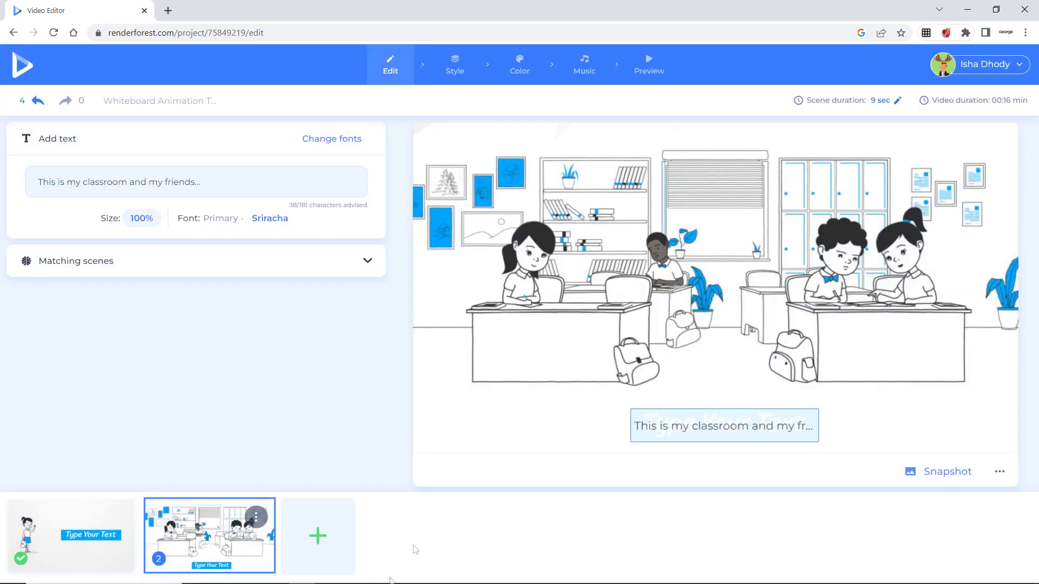
click(319, 548)
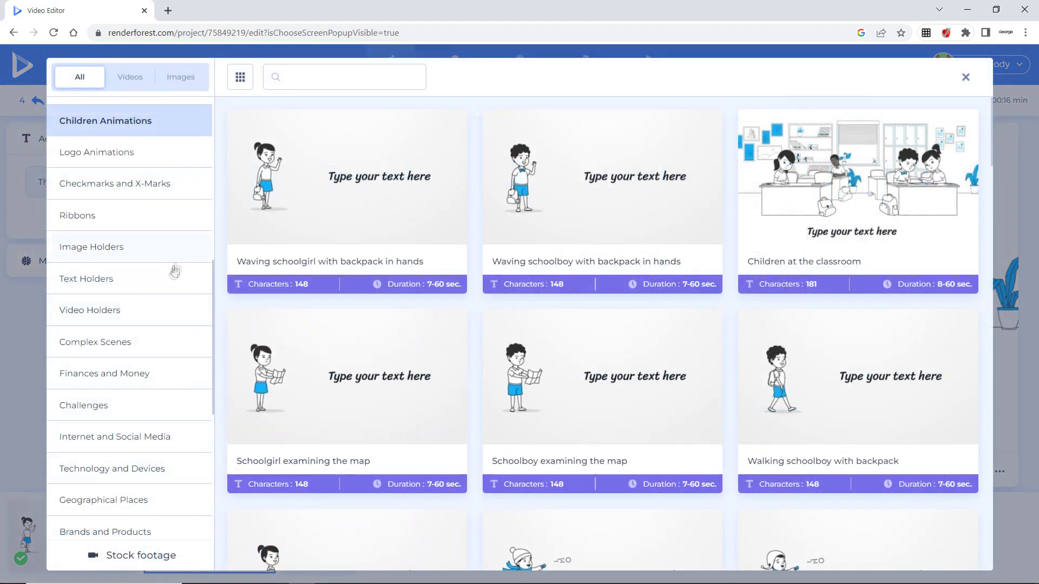
Insert Corporate Male Characters' 'Happy man waving' as the third scene and open its caption
scroll(165, 277, up, 7)
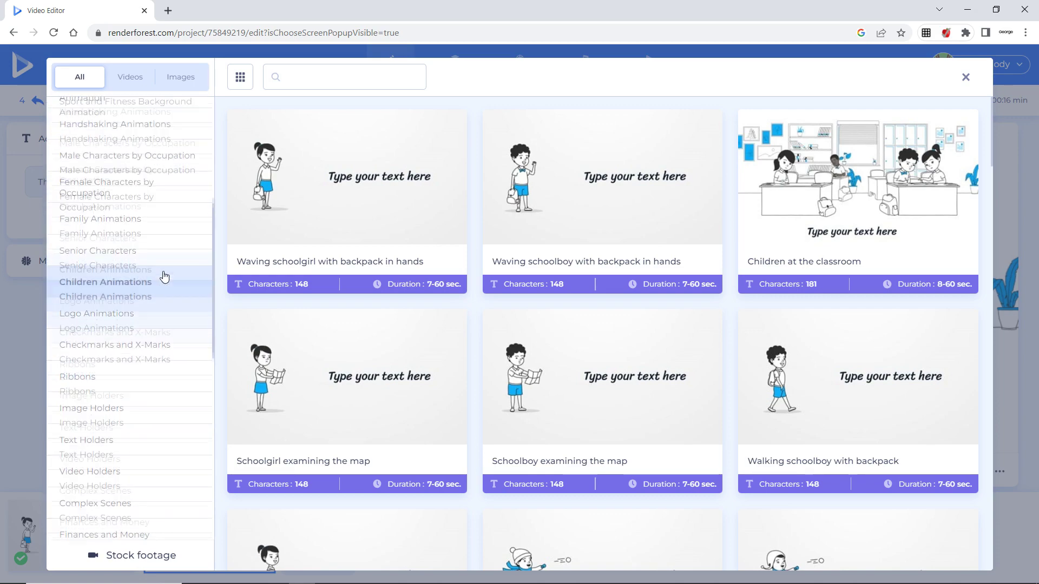
scroll(167, 303, up, 1)
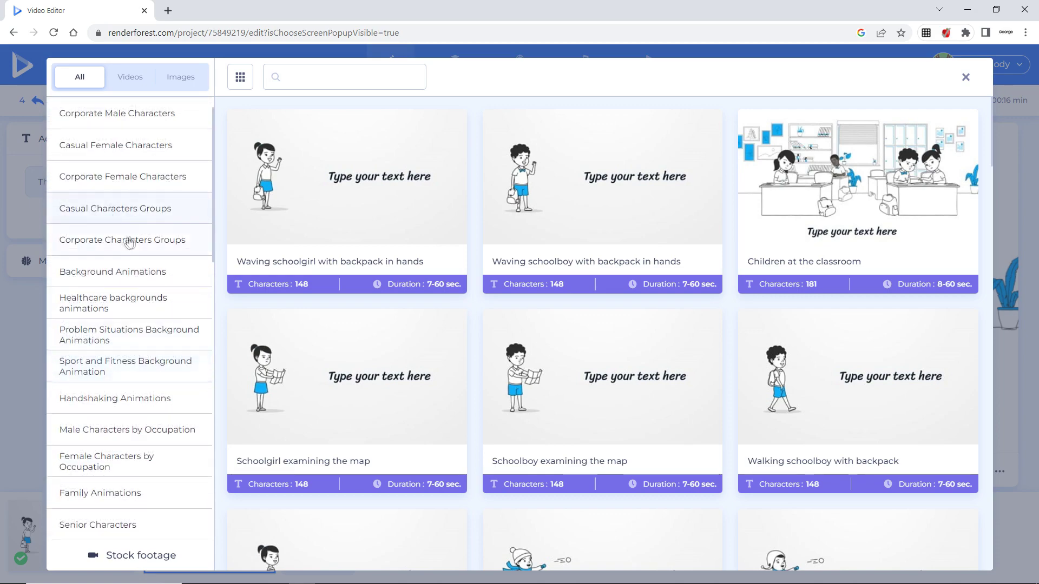
click(142, 187)
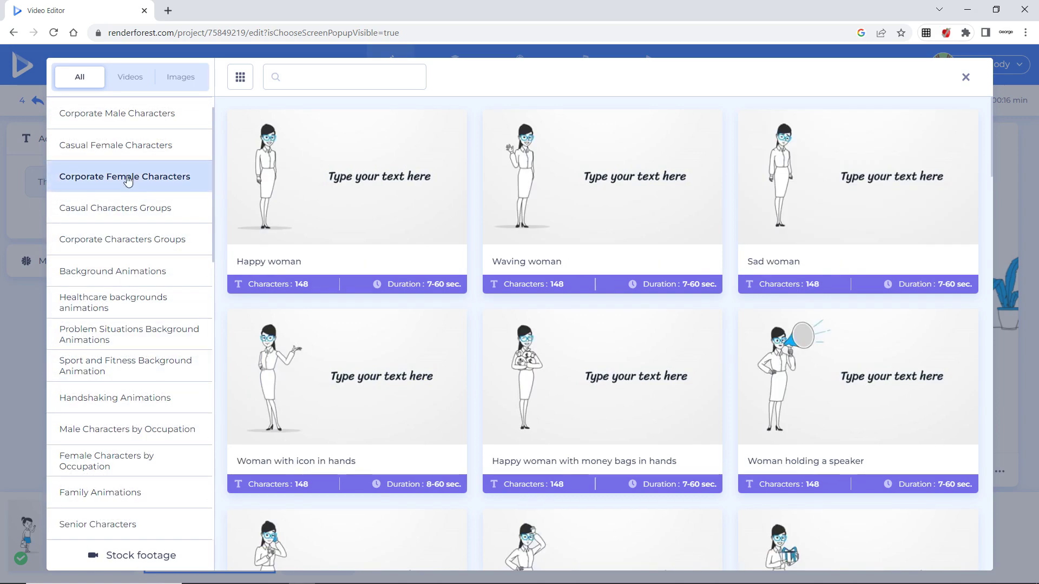
scroll(142, 187, up, 1)
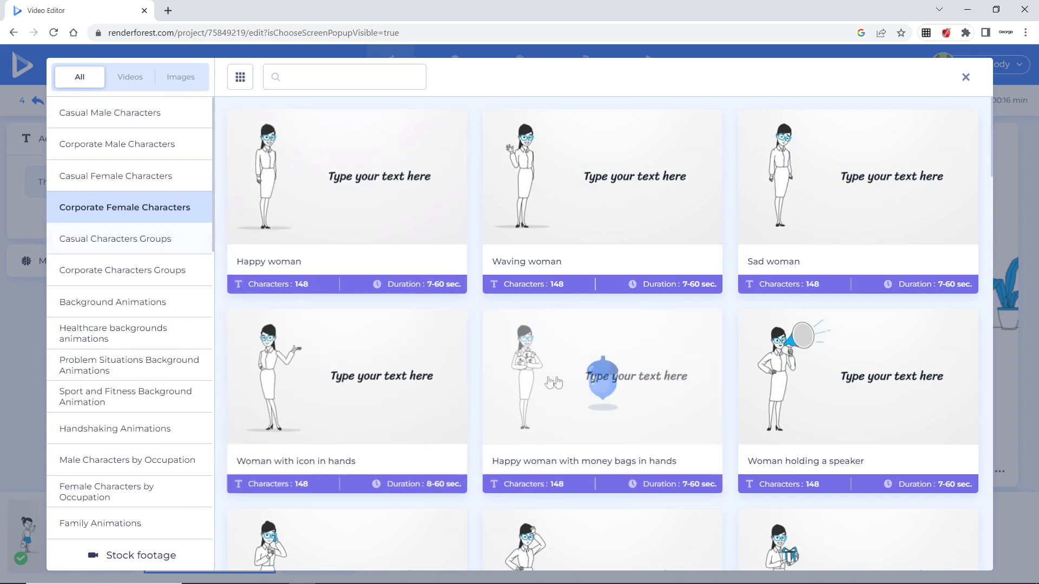
scroll(559, 324, down, 2)
scroll(307, 340, up, 2)
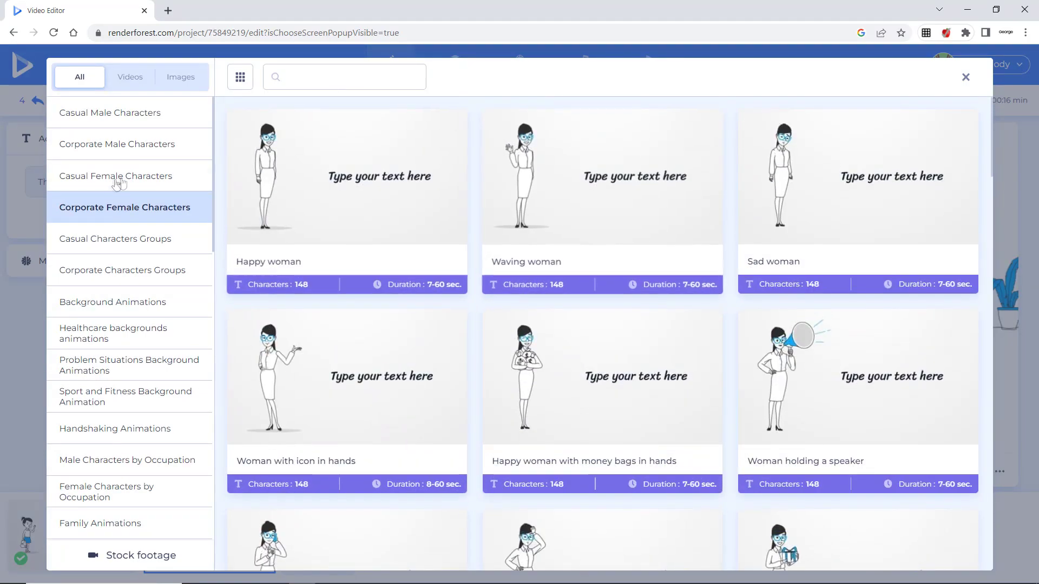
click(135, 117)
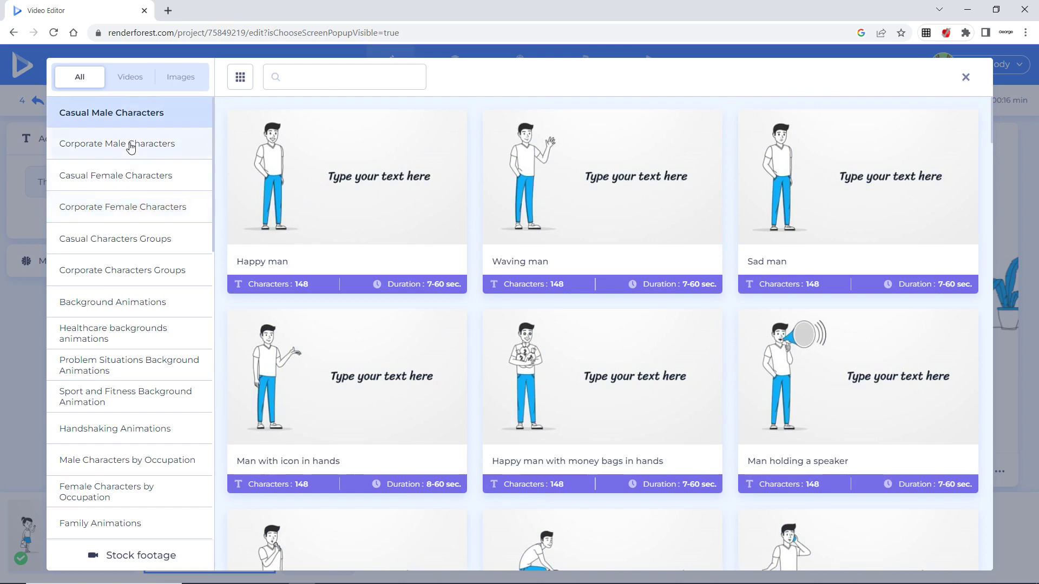
click(135, 144)
click(638, 209)
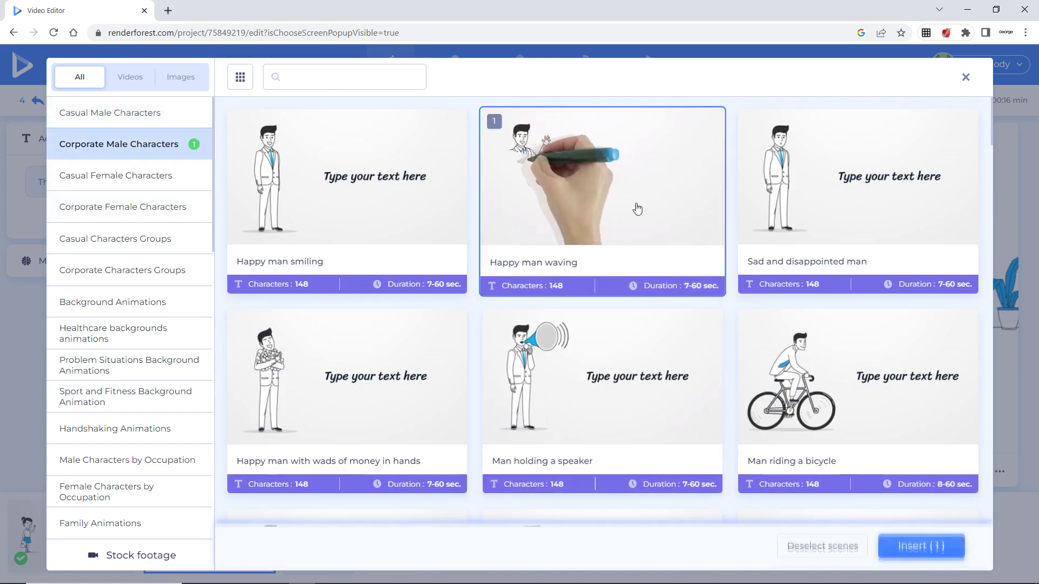
click(897, 548)
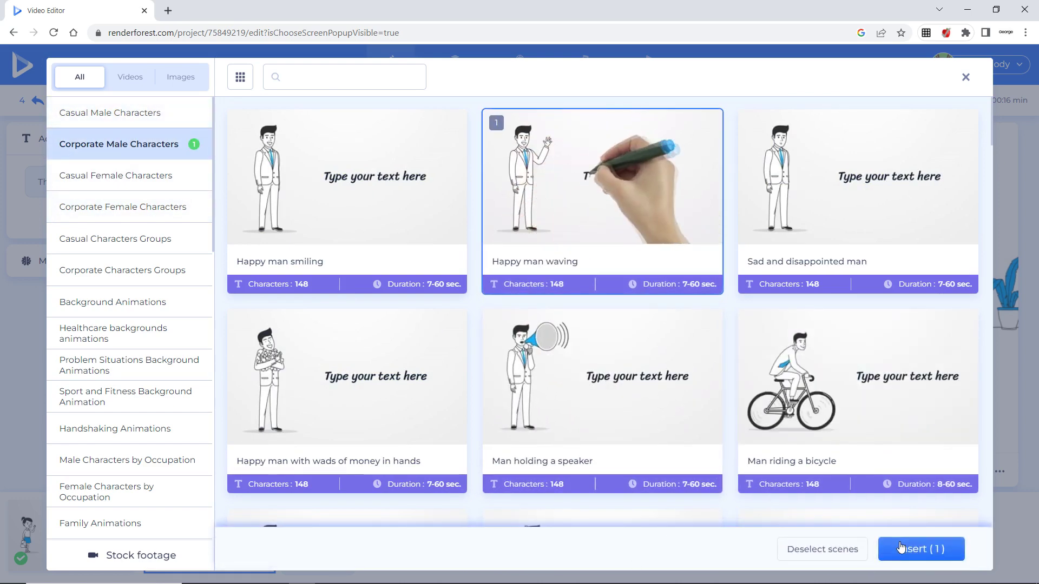
click(798, 307)
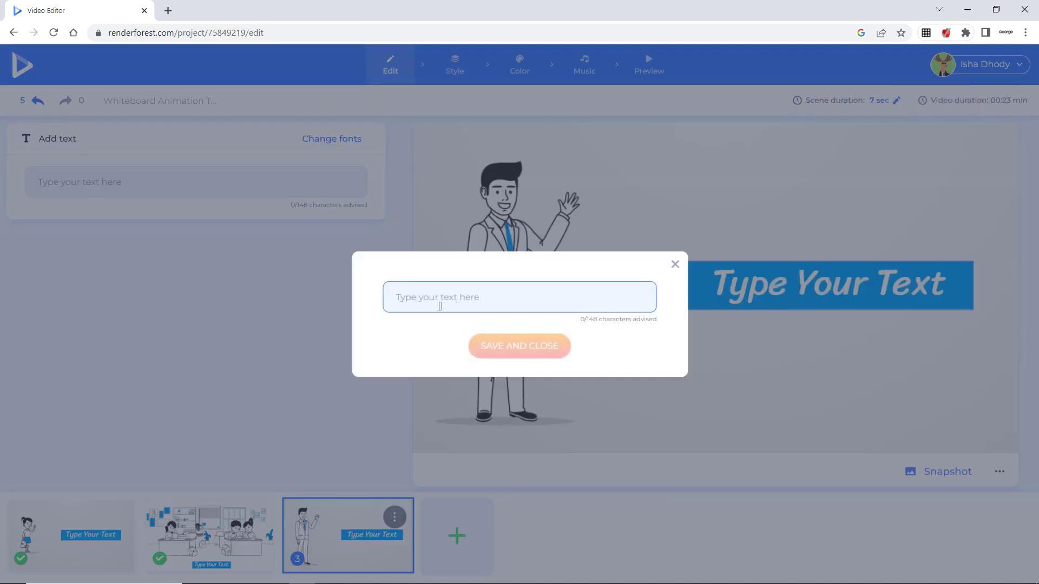
Enter the caption 'He is my Teacher....' on the waving man scene and save it
text(He is my Teacher....)
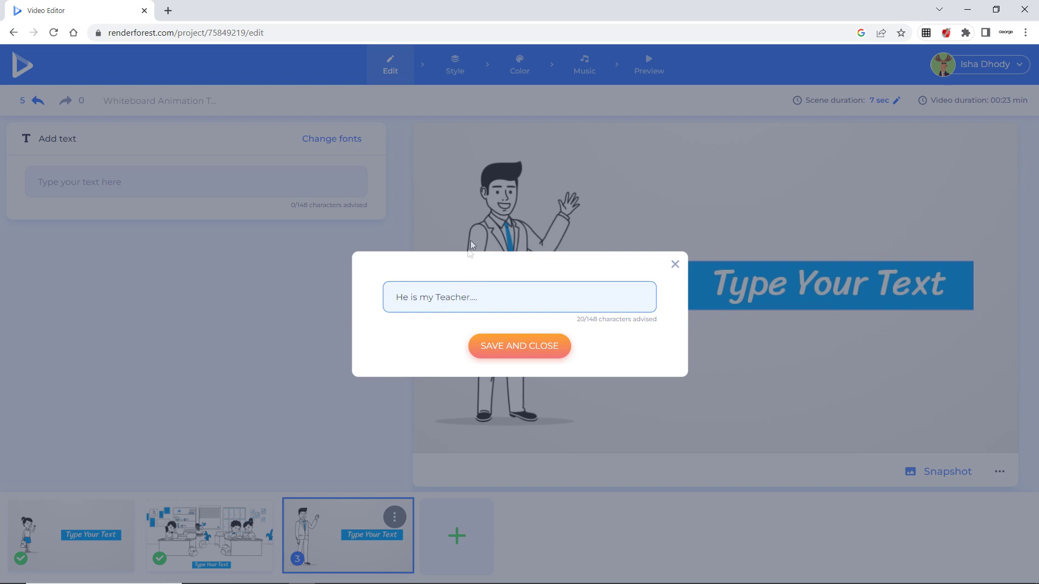
click(555, 351)
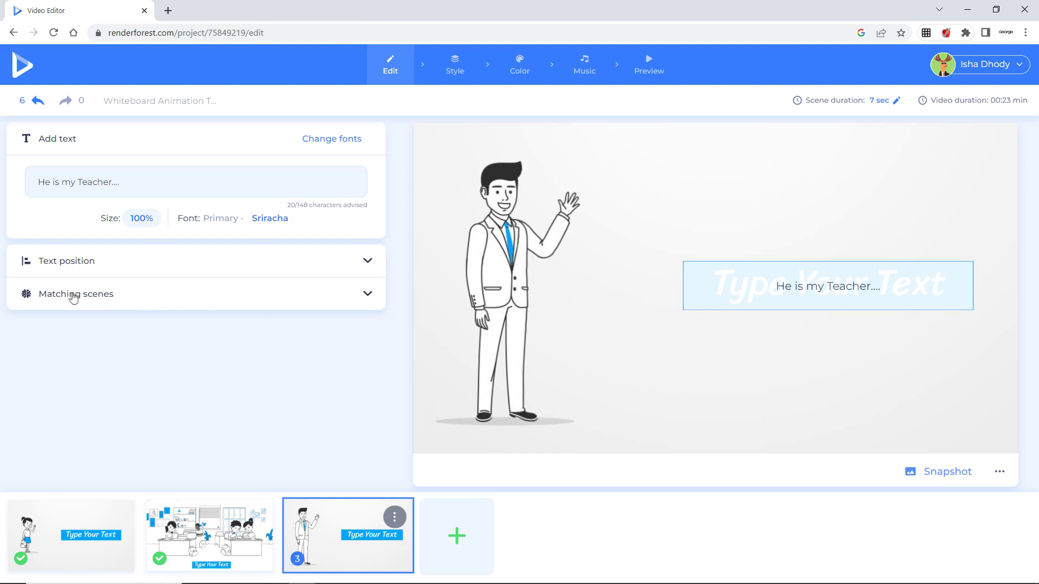
Show similar scenes, then open the scene library at Children Animations
click(367, 299)
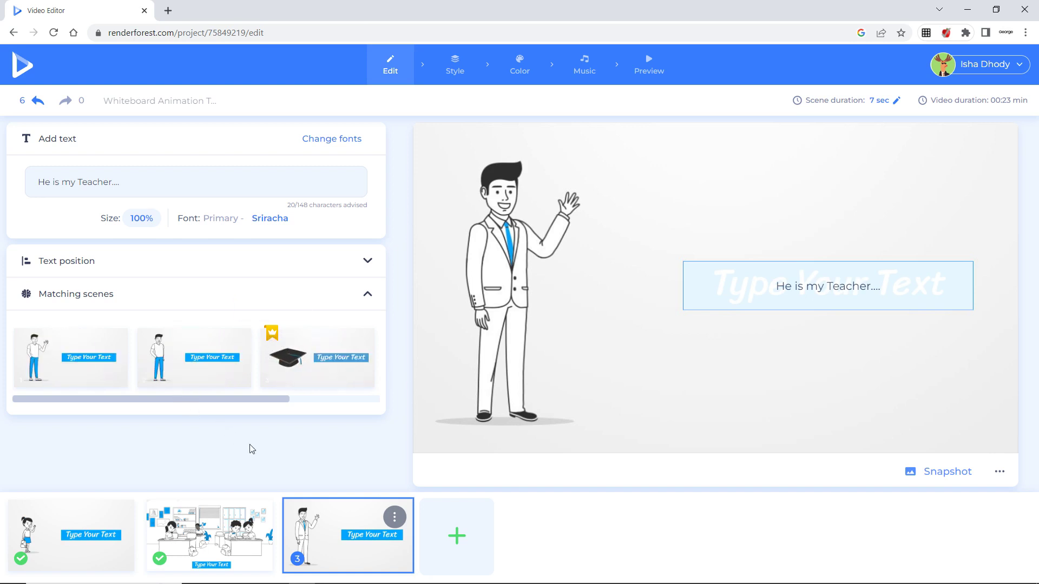
click(455, 540)
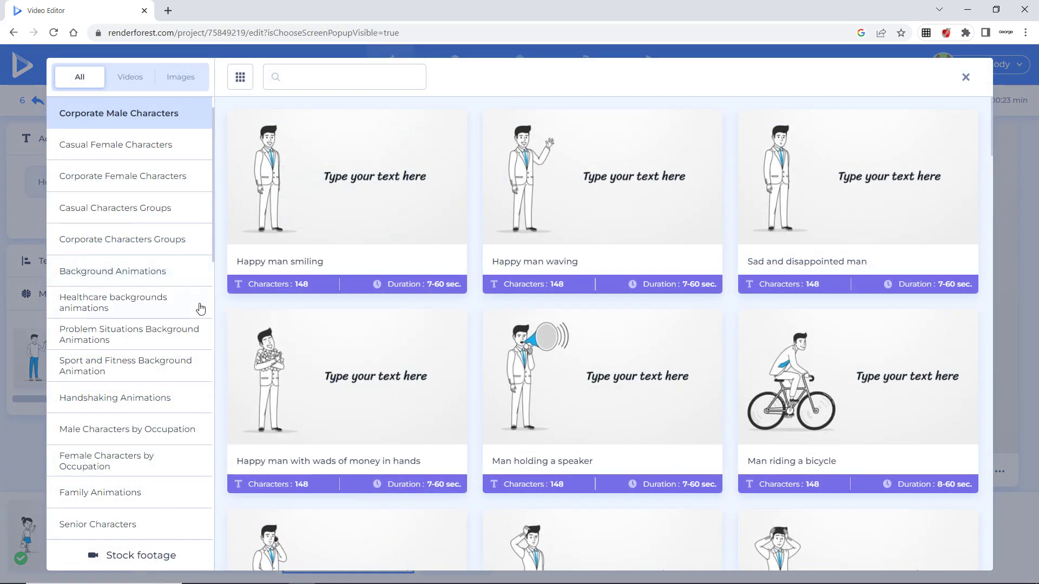
scroll(79, 225, down, 3)
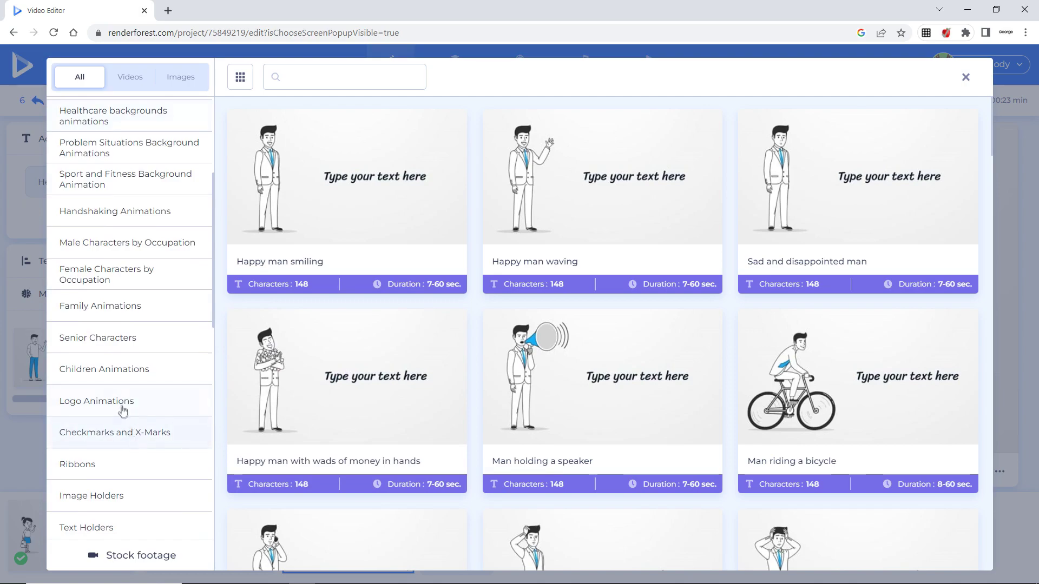
click(123, 371)
Insert 'Girl sitting at the school desk, thinking and writing' as the fourth scene
scroll(646, 351, down, 2)
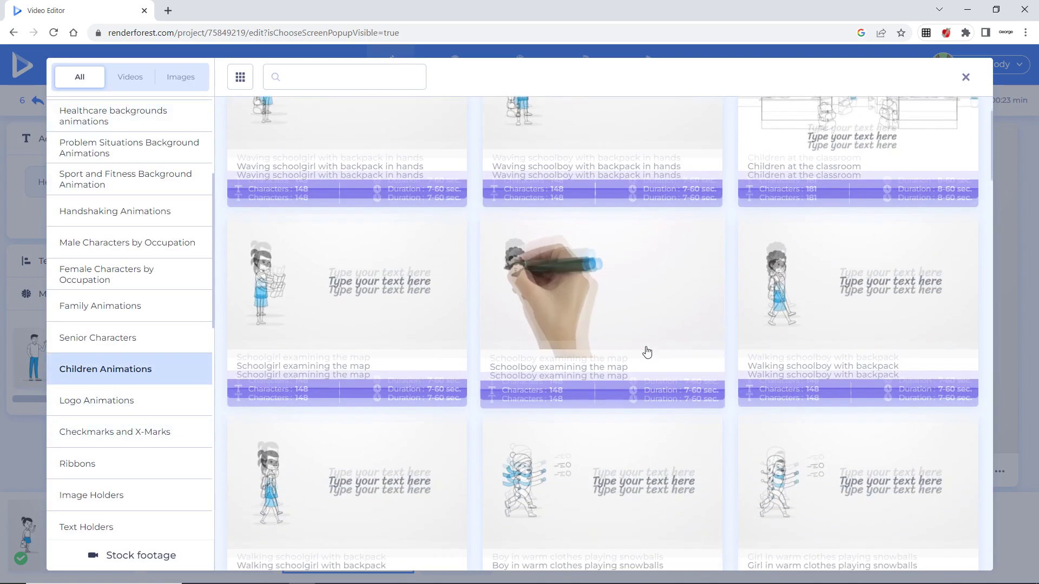
scroll(647, 351, down, 2)
scroll(647, 352, down, 3)
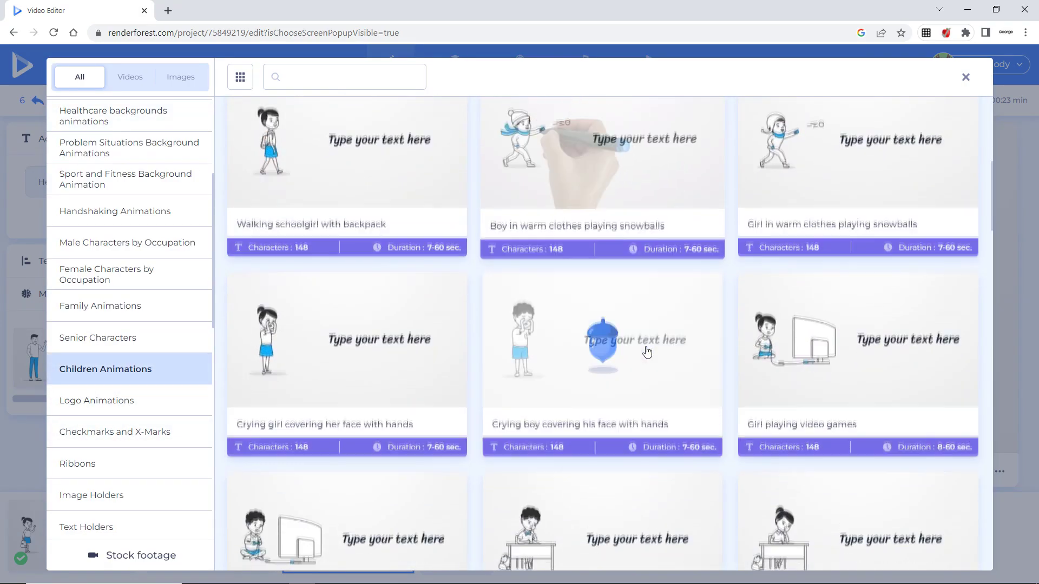
scroll(647, 352, down, 2)
scroll(648, 351, down, 6)
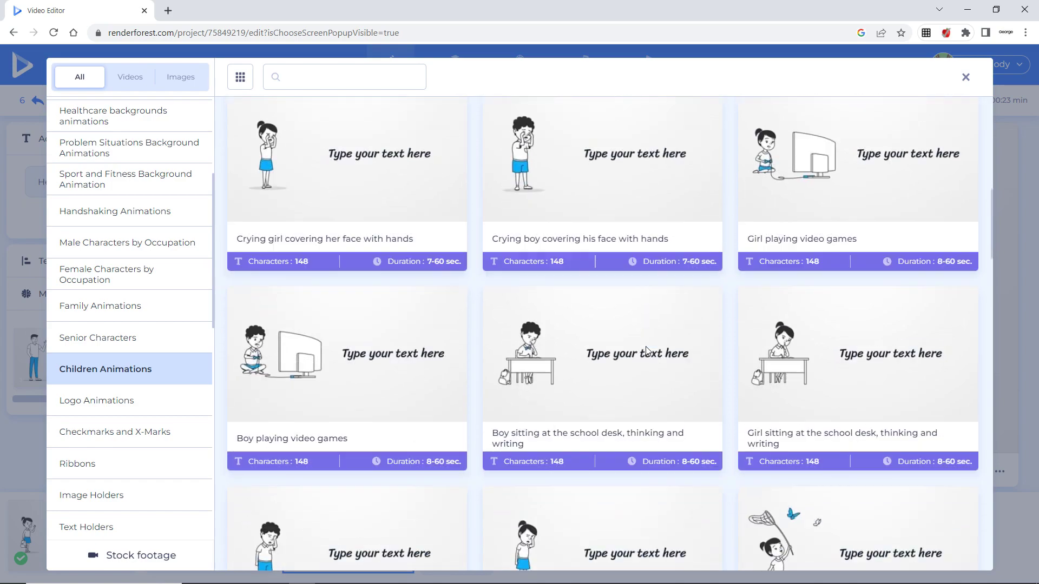
scroll(646, 349, down, 11)
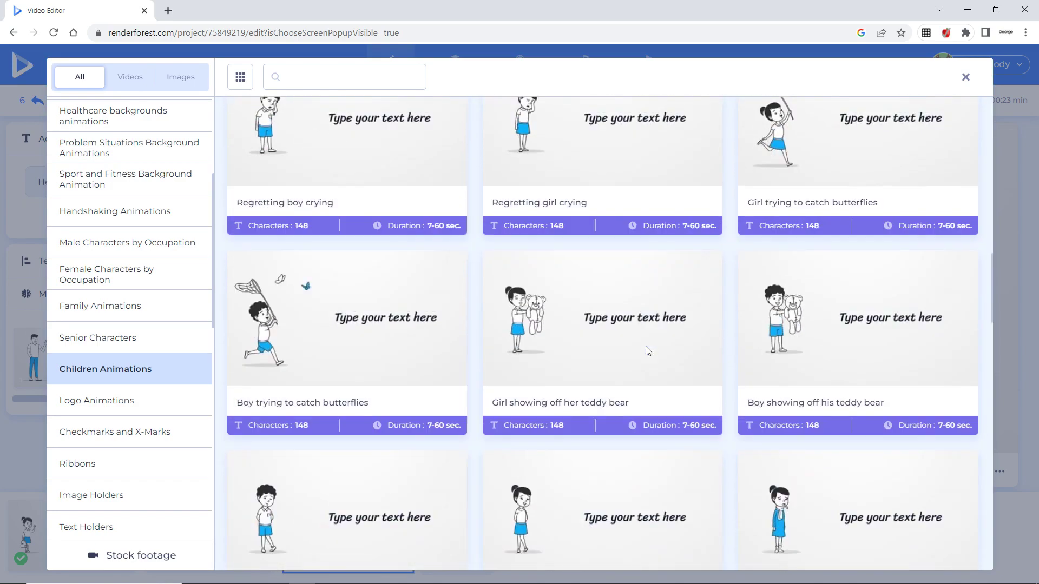
scroll(647, 350, down, 2)
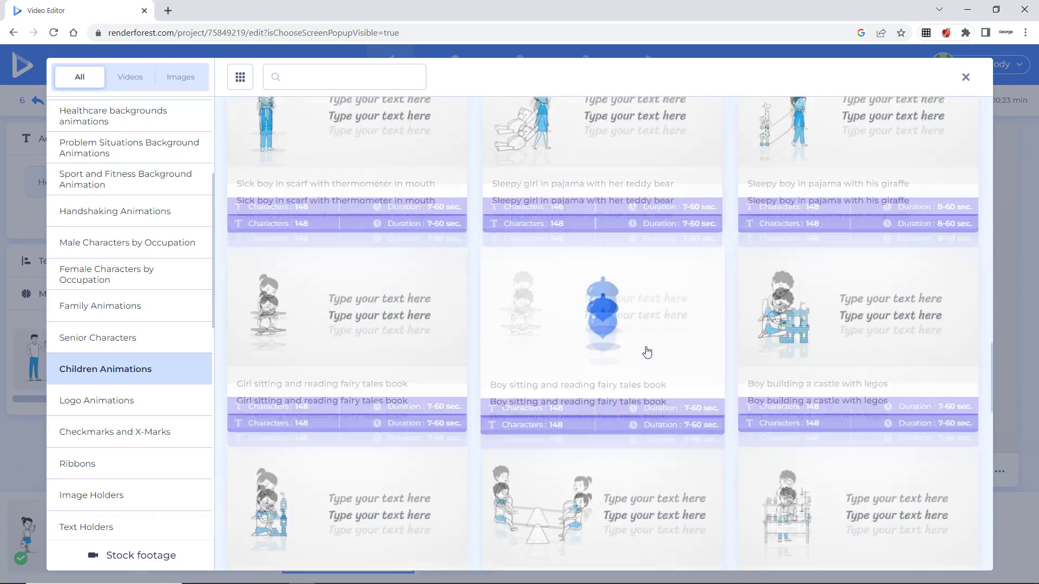
scroll(645, 365, down, 6)
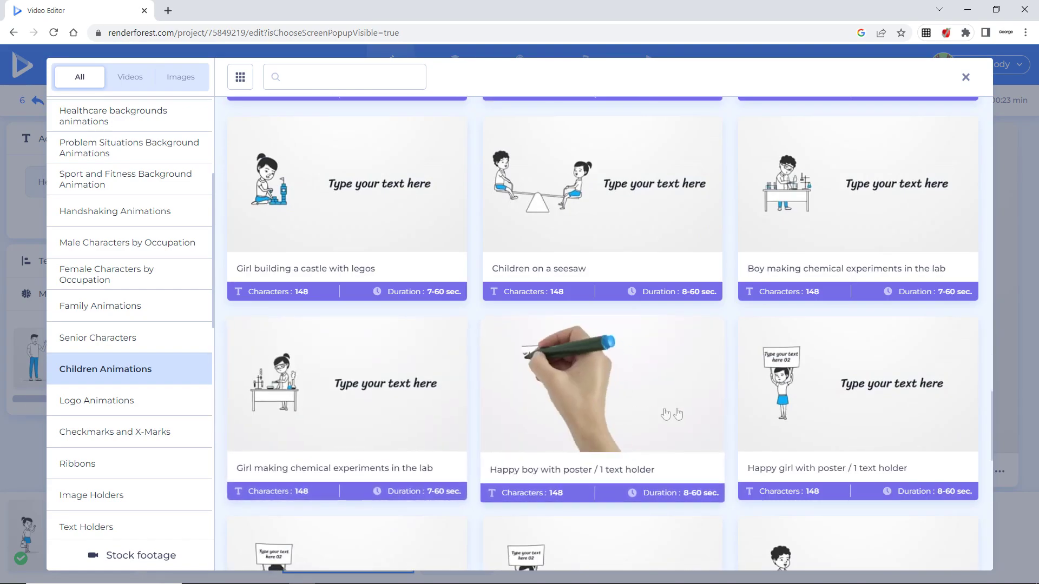
scroll(706, 408, down, 2)
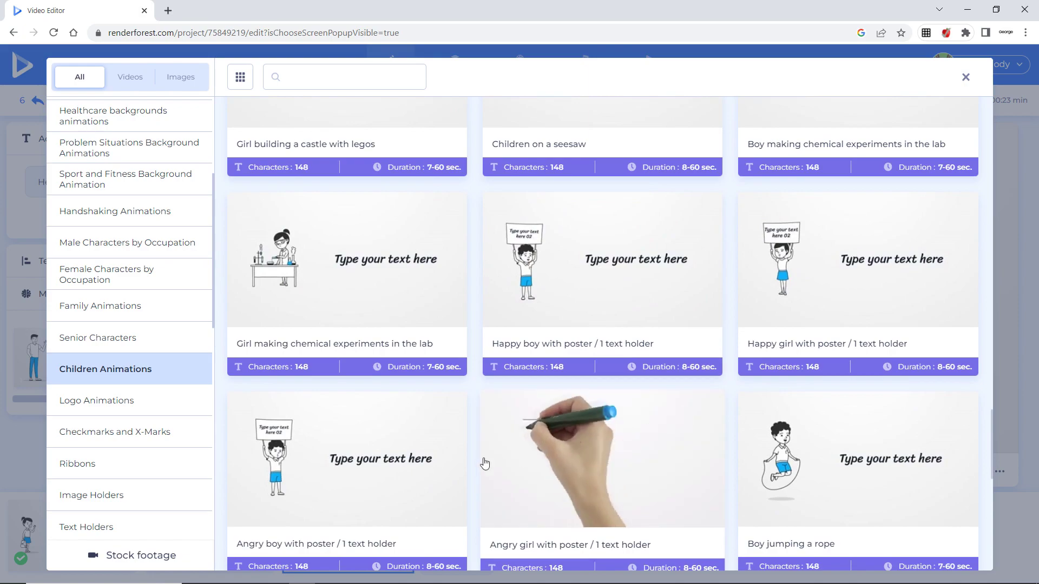
scroll(698, 411, up, 10)
scroll(694, 415, up, 5)
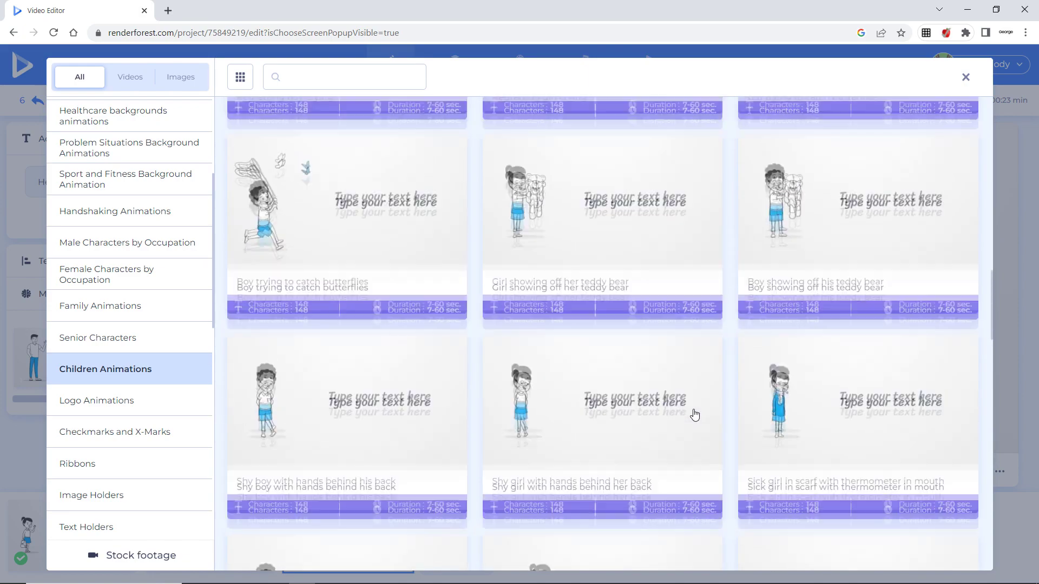
scroll(695, 416, up, 4)
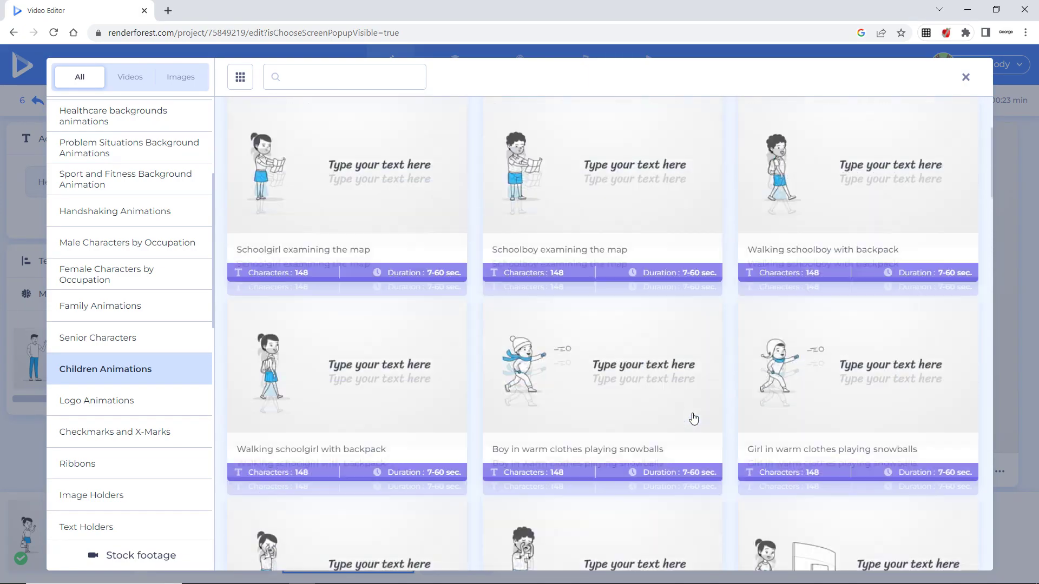
scroll(694, 418, down, 3)
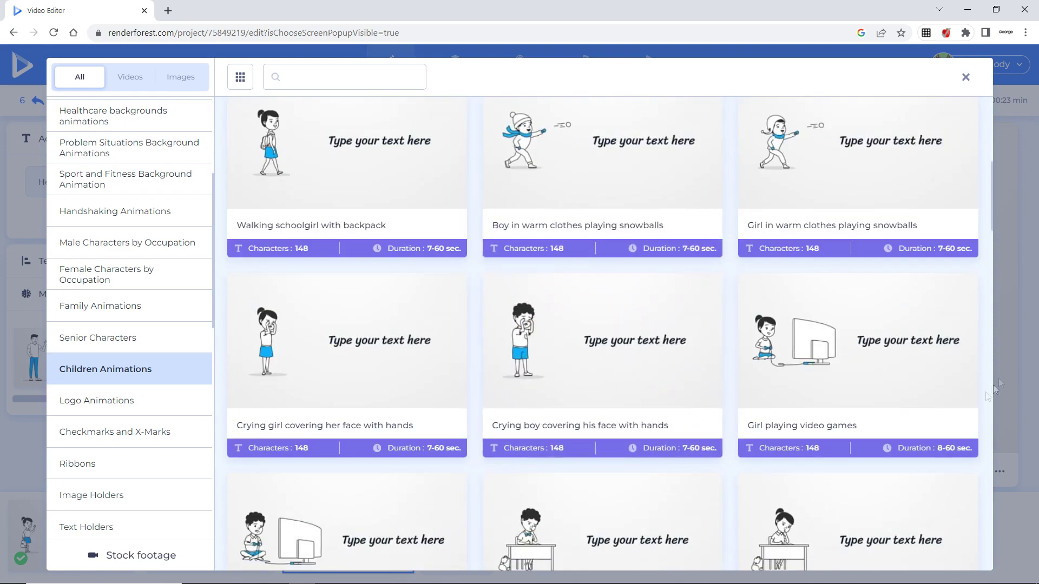
scroll(865, 433, down, 2)
click(882, 453)
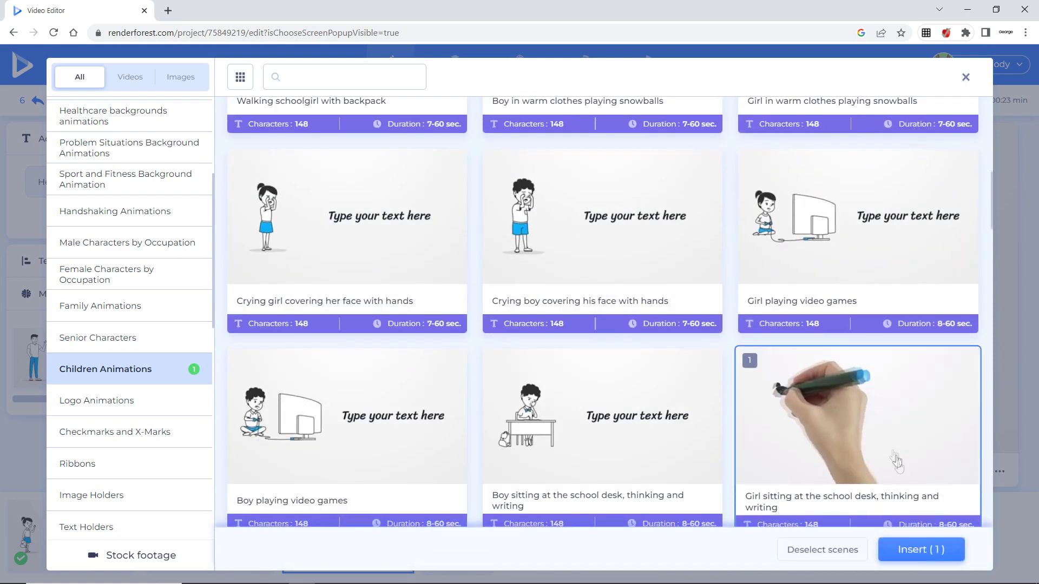
click(923, 547)
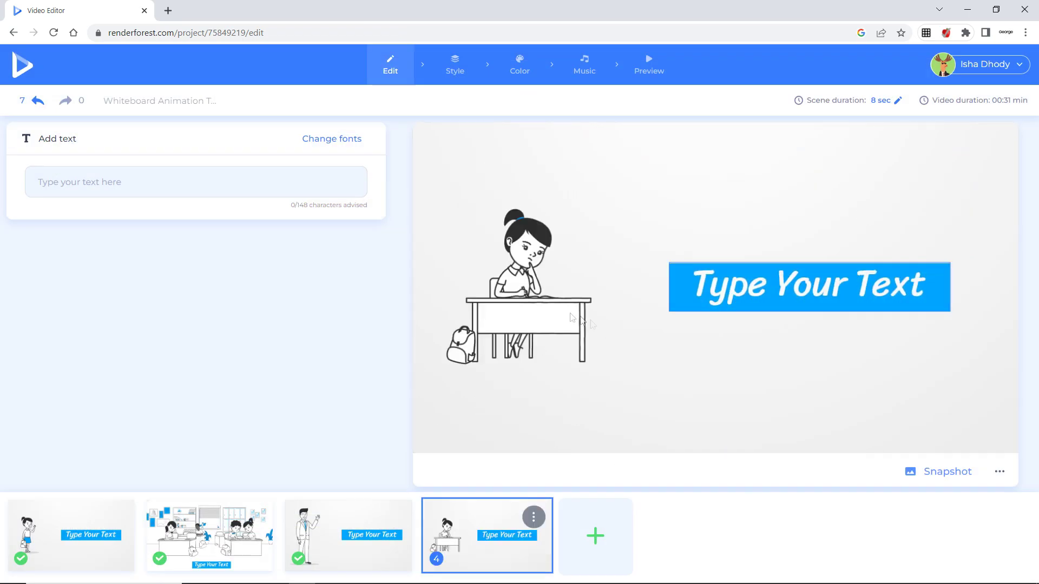
Caption the school-desk scene 'I am working on my assignment....' and return to the first scene
click(756, 293)
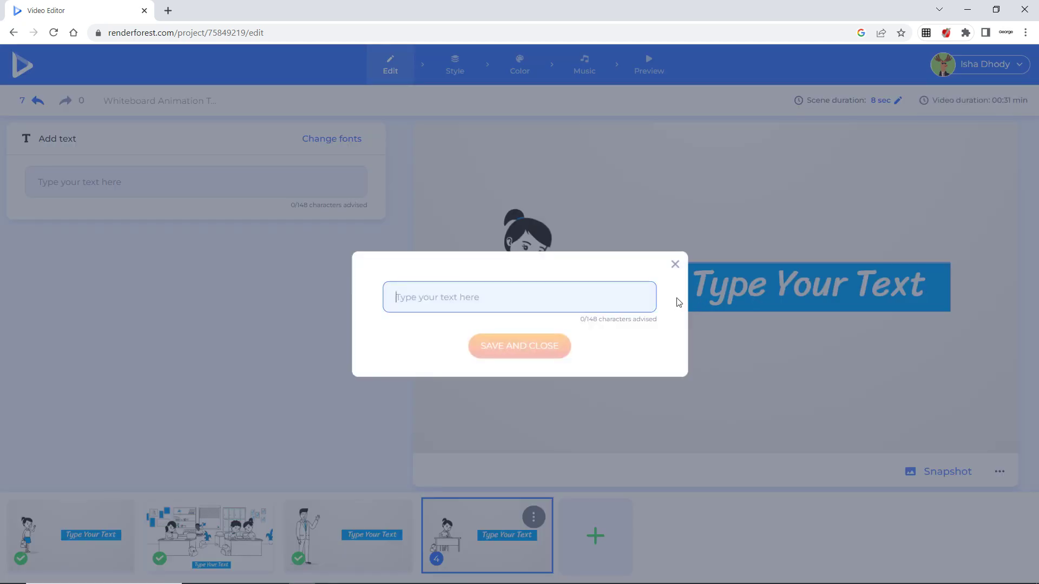
text(I)
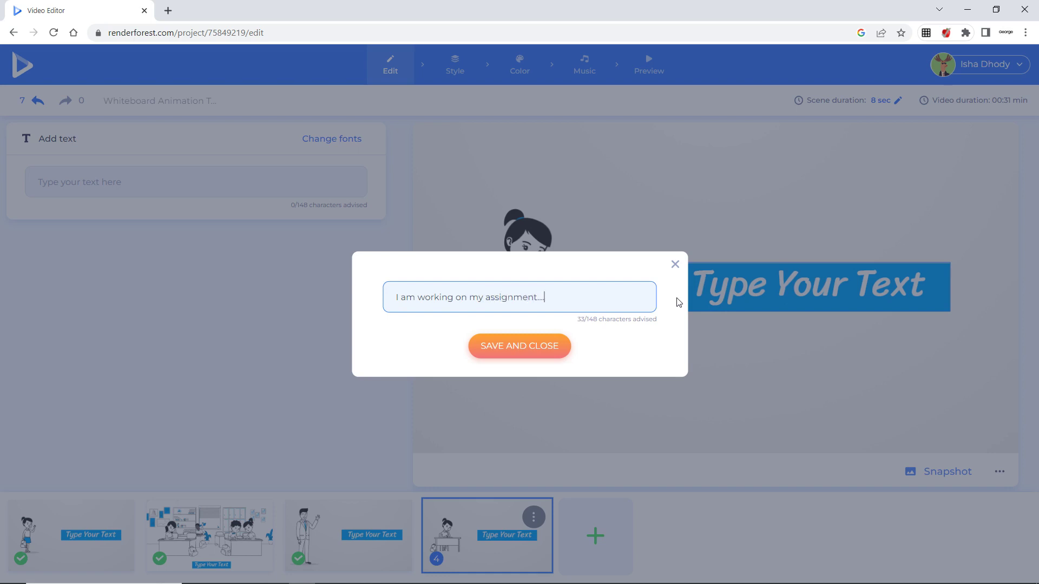
click(559, 345)
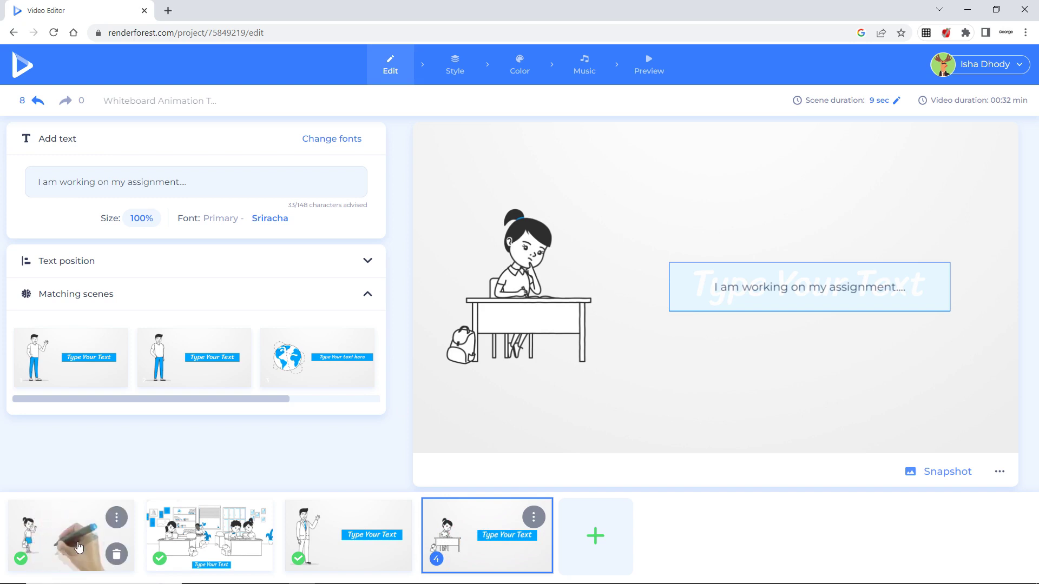
click(78, 547)
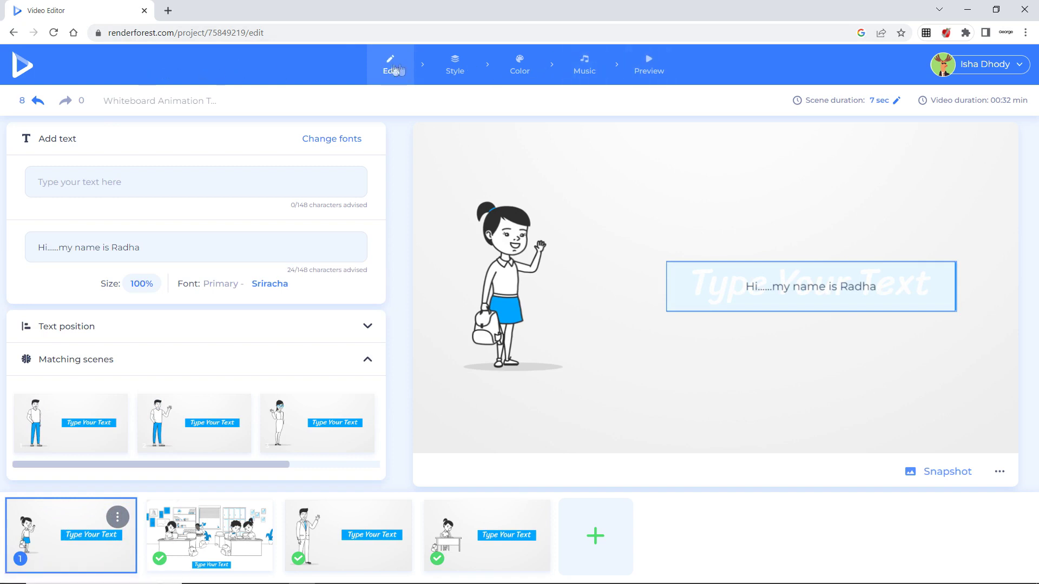
Open the Music tab, check the voiceover options, and return to the music library showing 'Inspiring Storytelling'
click(587, 67)
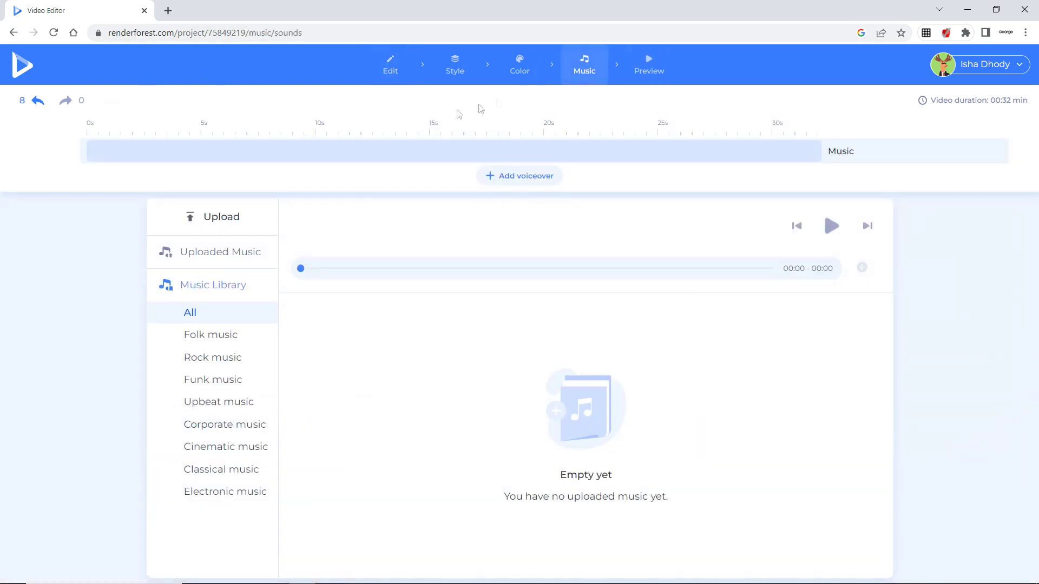
click(523, 177)
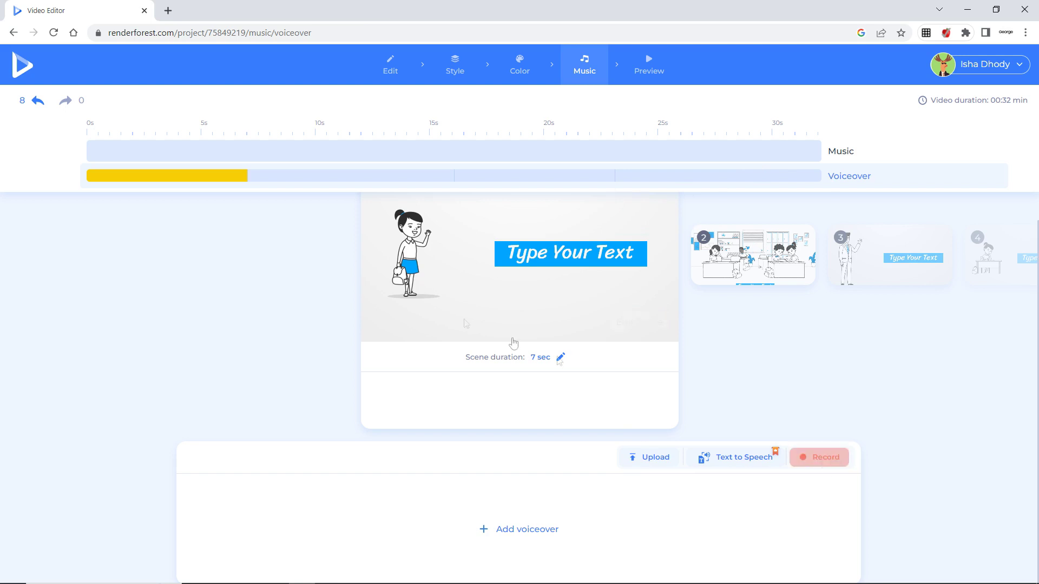
click(838, 154)
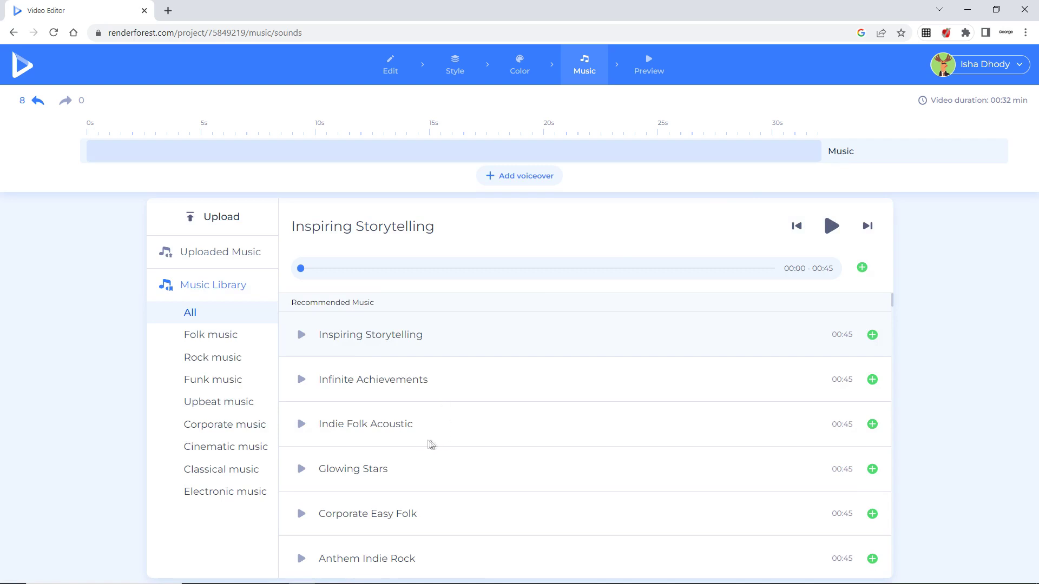
Replace 'Inspiring Storytelling' with 'Infinite Achievements' as the soundtrack after previewing it
click(394, 382)
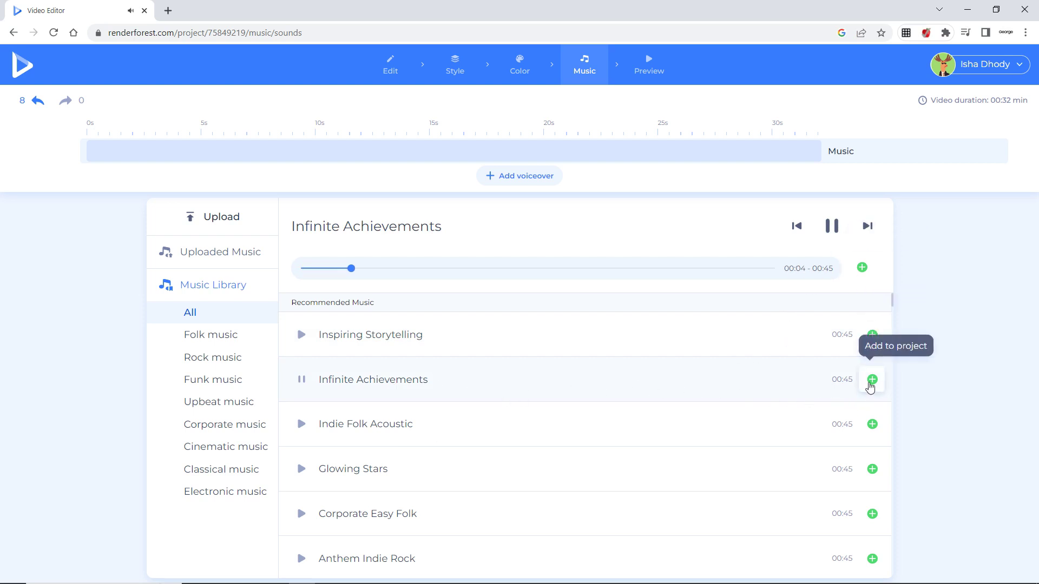
click(871, 382)
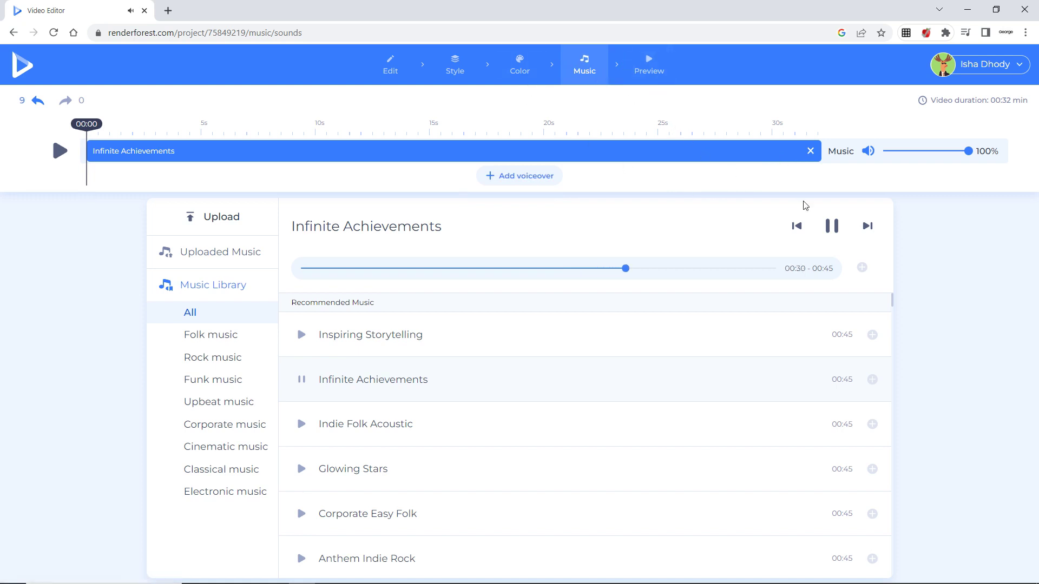
click(833, 227)
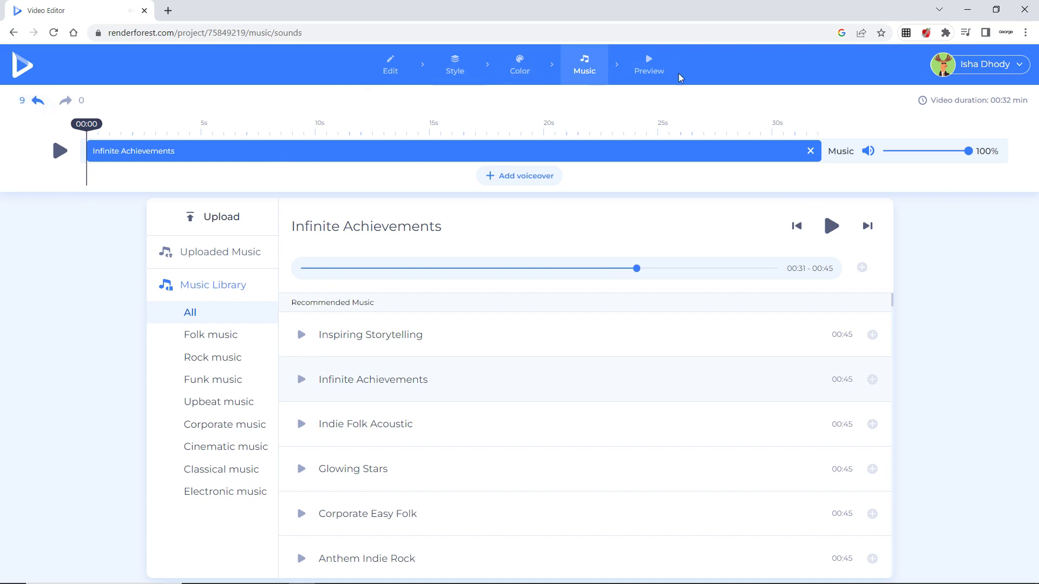
Render a free Fast Preview of the 32-second video and view the watermark-removal plans
click(400, 78)
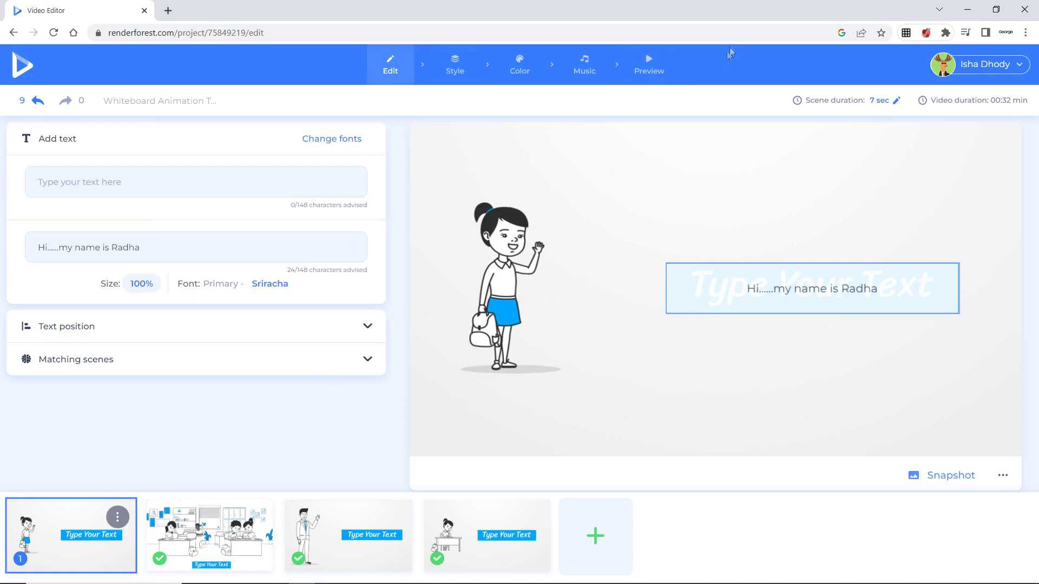
click(655, 71)
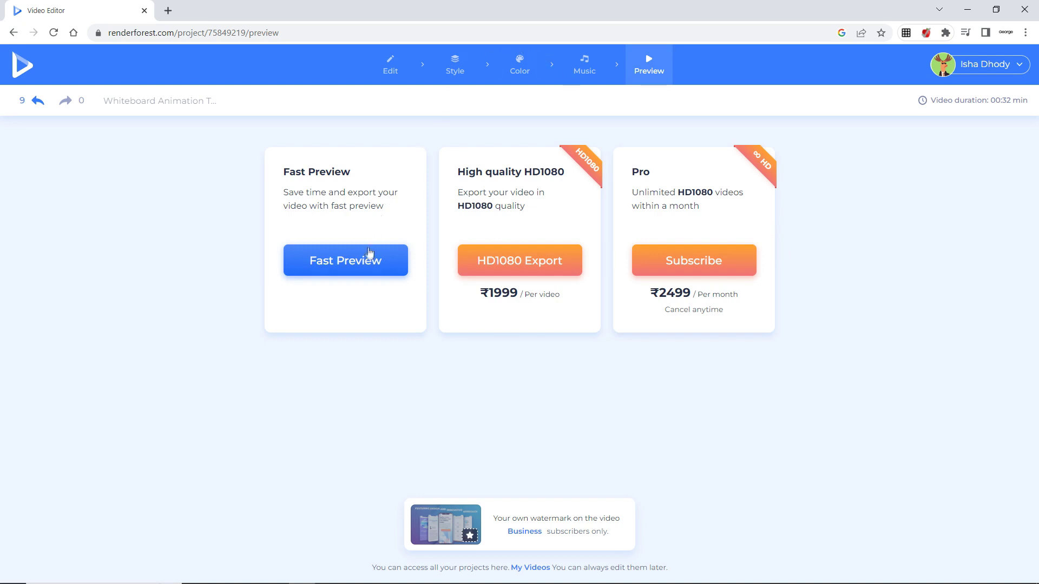
click(368, 271)
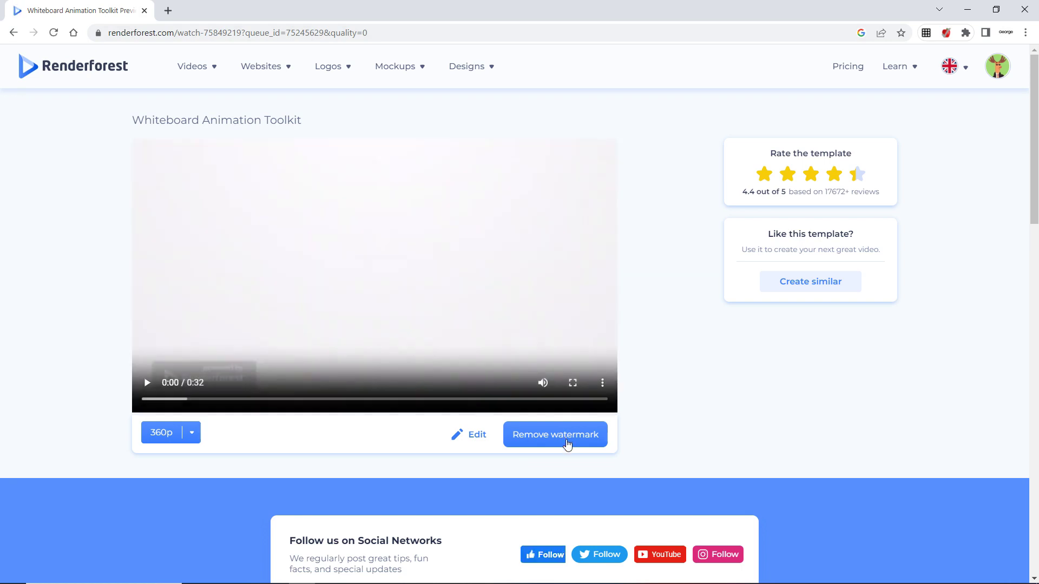
click(566, 441)
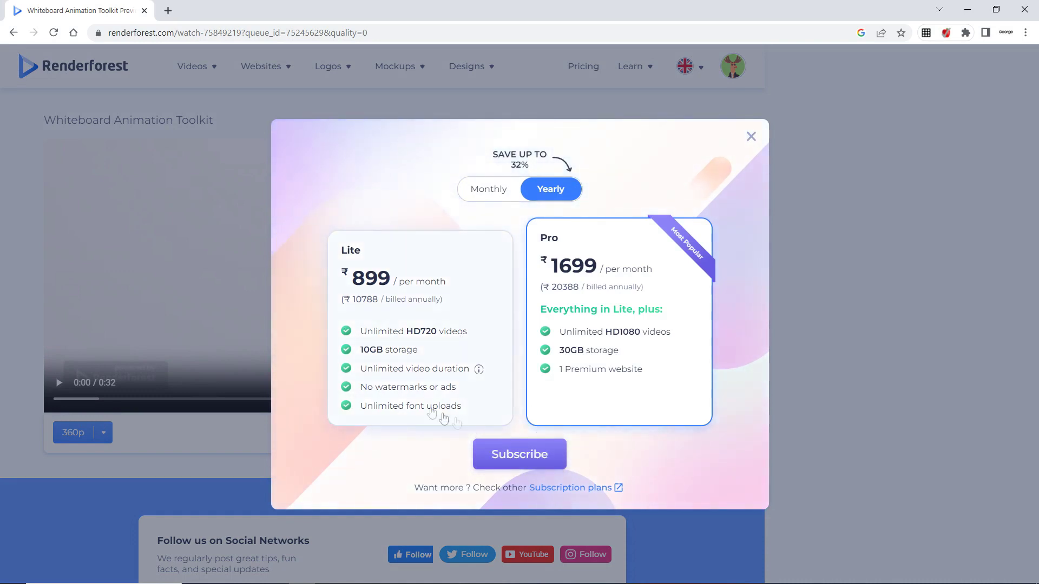
Dismiss the Lite/Pro plans dialog and watch the 32-second preview to the end
click(751, 137)
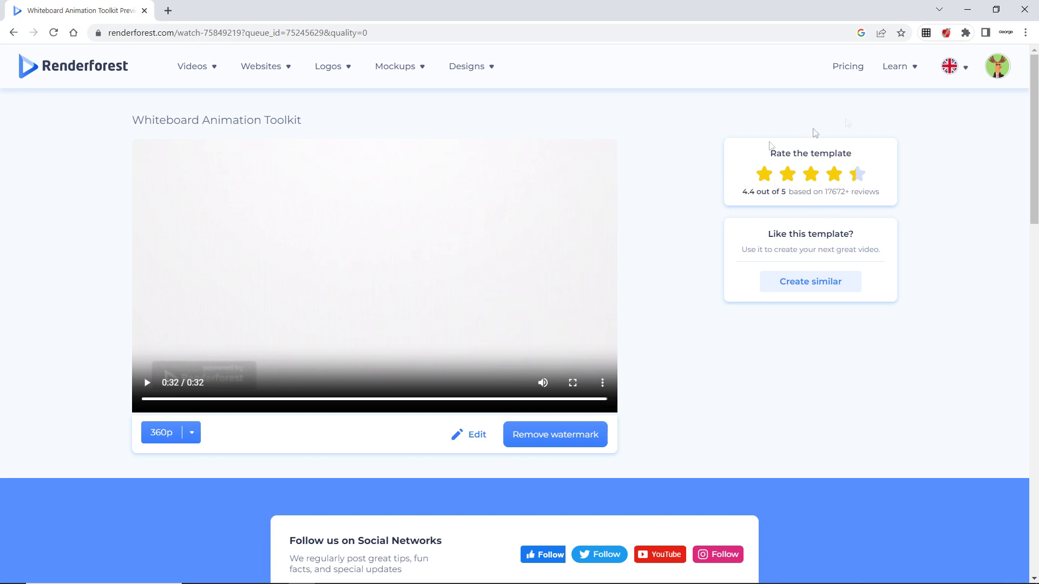
click(999, 80)
Copy the preview watch-page link and load it in a new Chrome tab
double_click(445, 34)
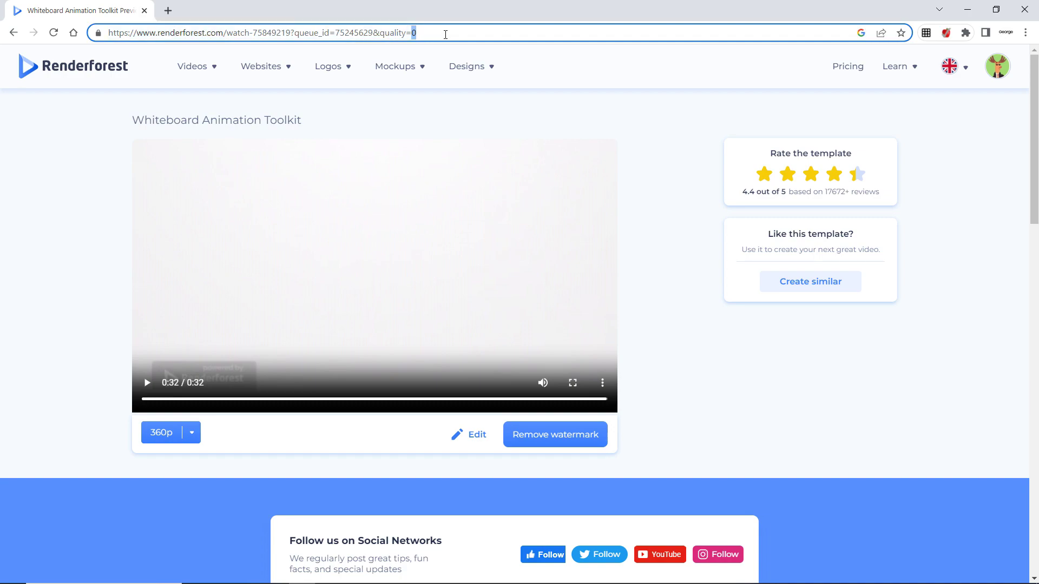
key(ctrl+a)
key(ctrl+c)
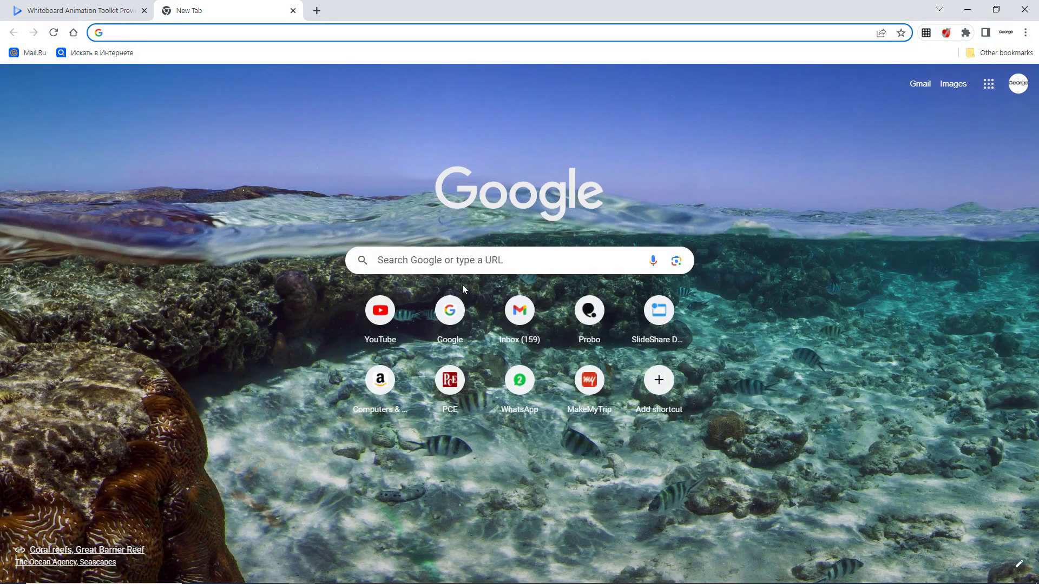
click(451, 311)
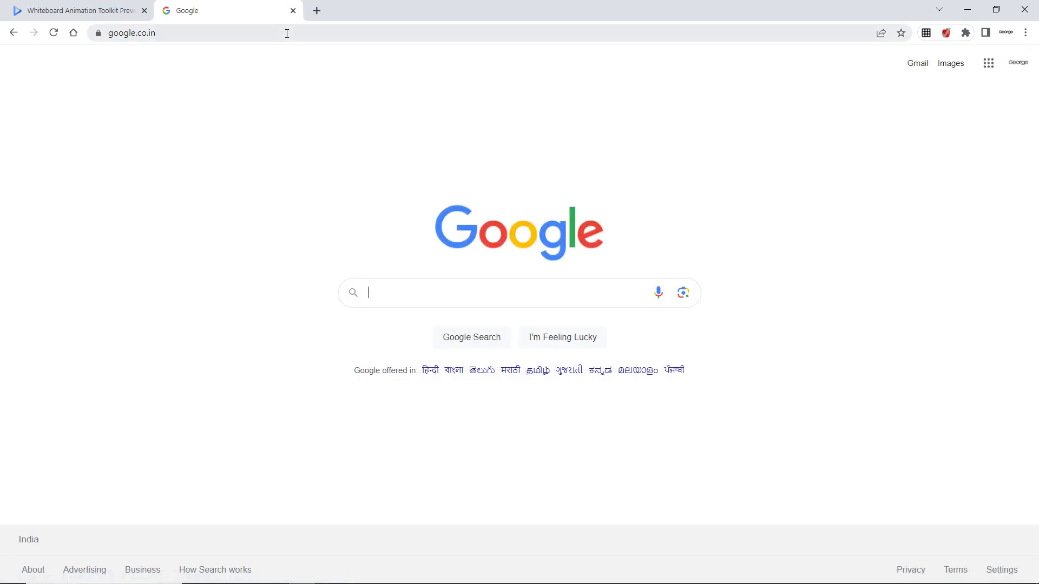
click(286, 33)
key(ctrl+v)
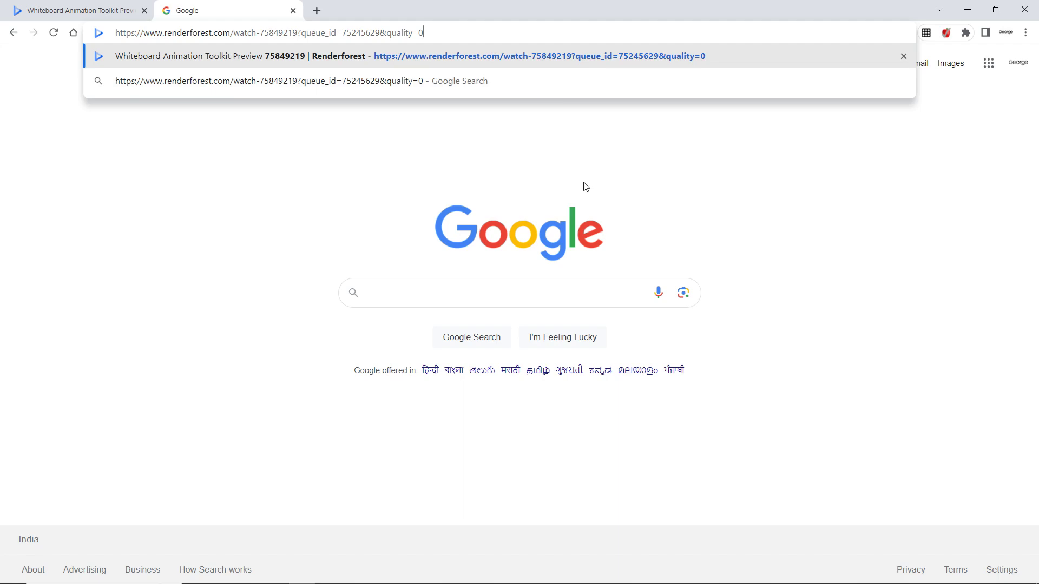
key(Return)
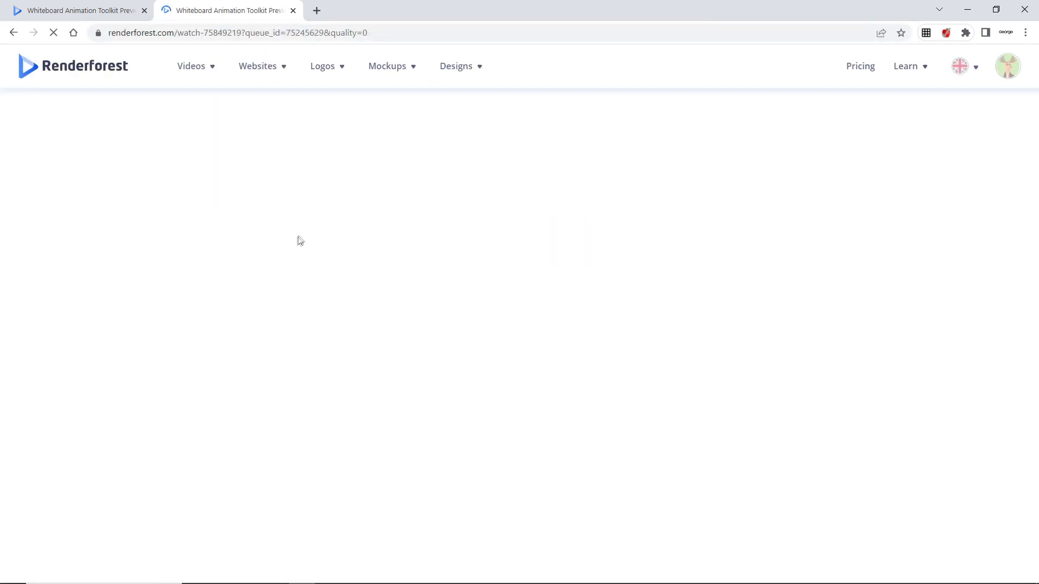